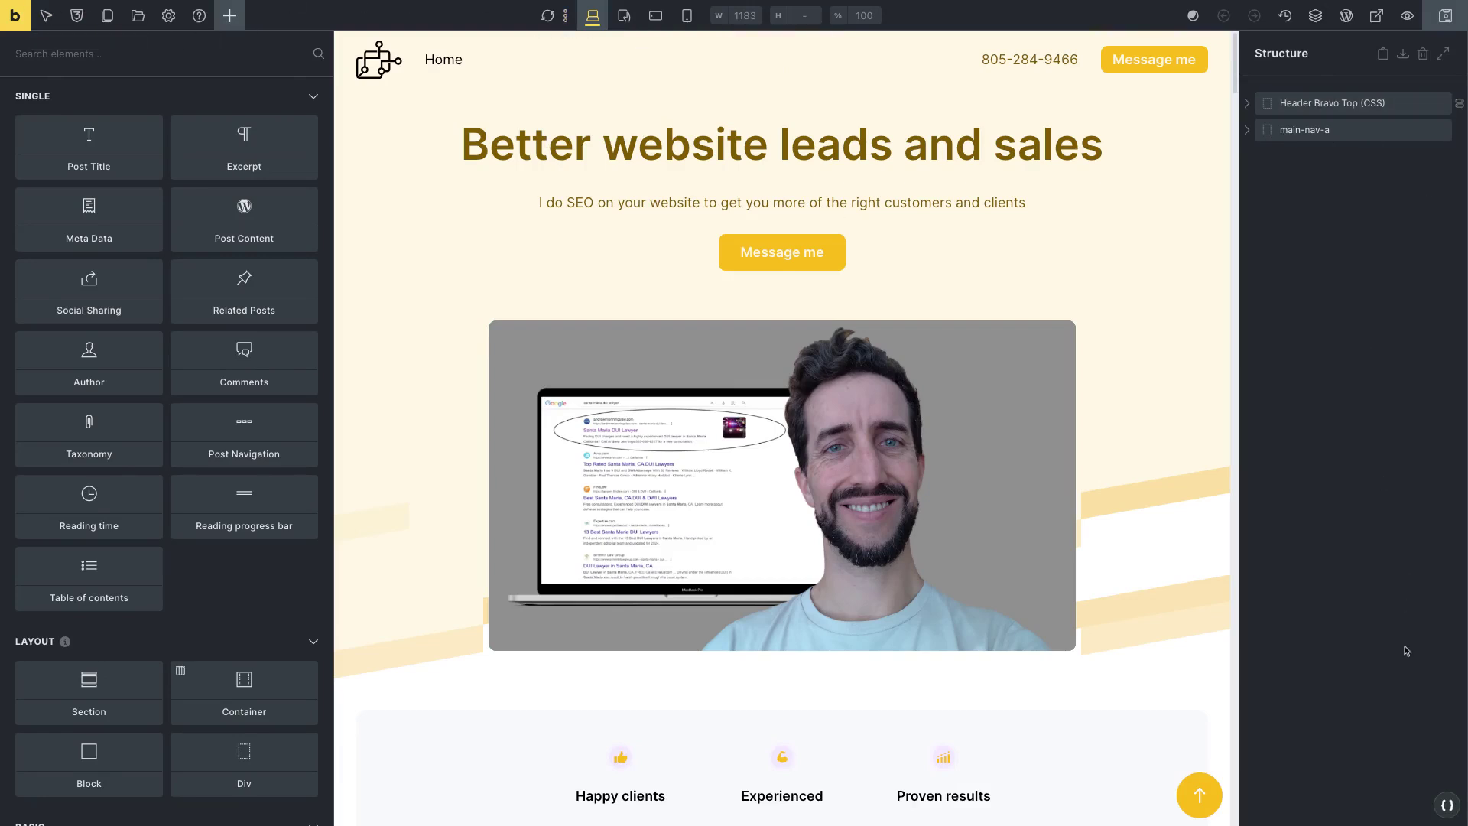
Step: Briefly check the Automatic.css settings, scroll the page, and return to the top
{"action": "left_click", "coordinate": [1447, 805]}
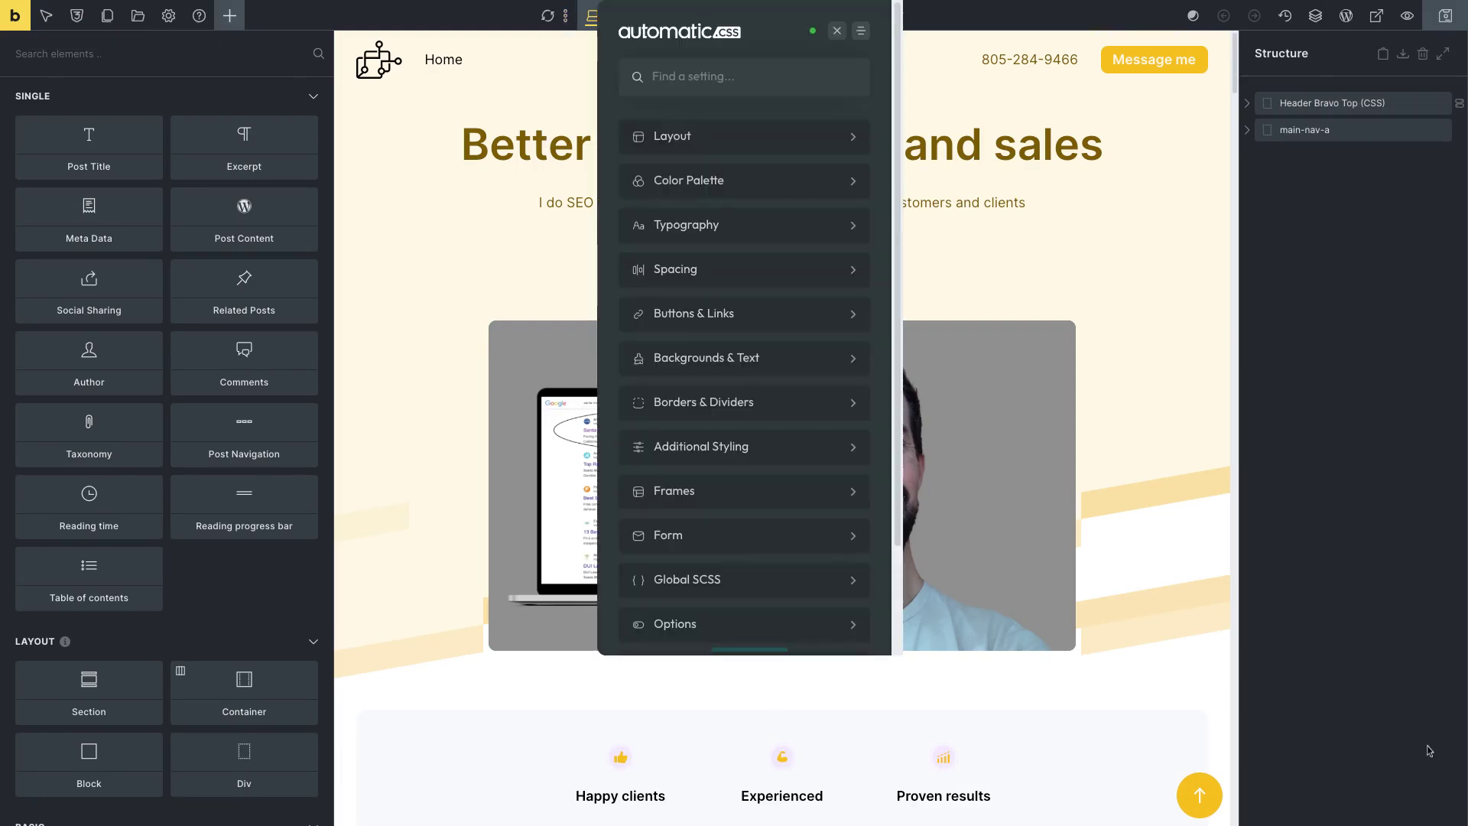
{"action": "left_click", "coordinate": [836, 31]}
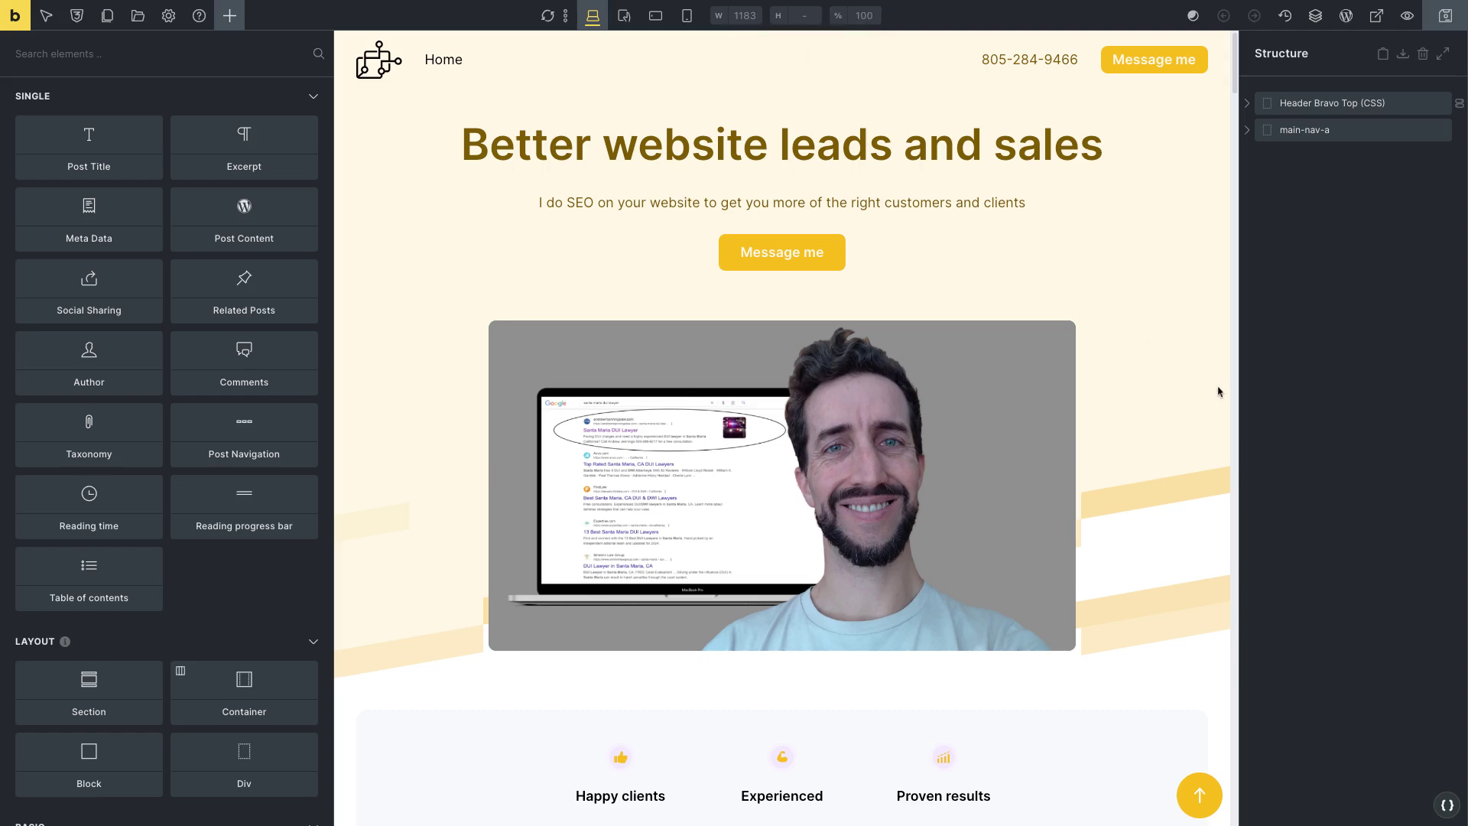
{"action": "scroll", "coordinate": [1134, 383], "scroll_direction": "down", "scroll_amount": 2}
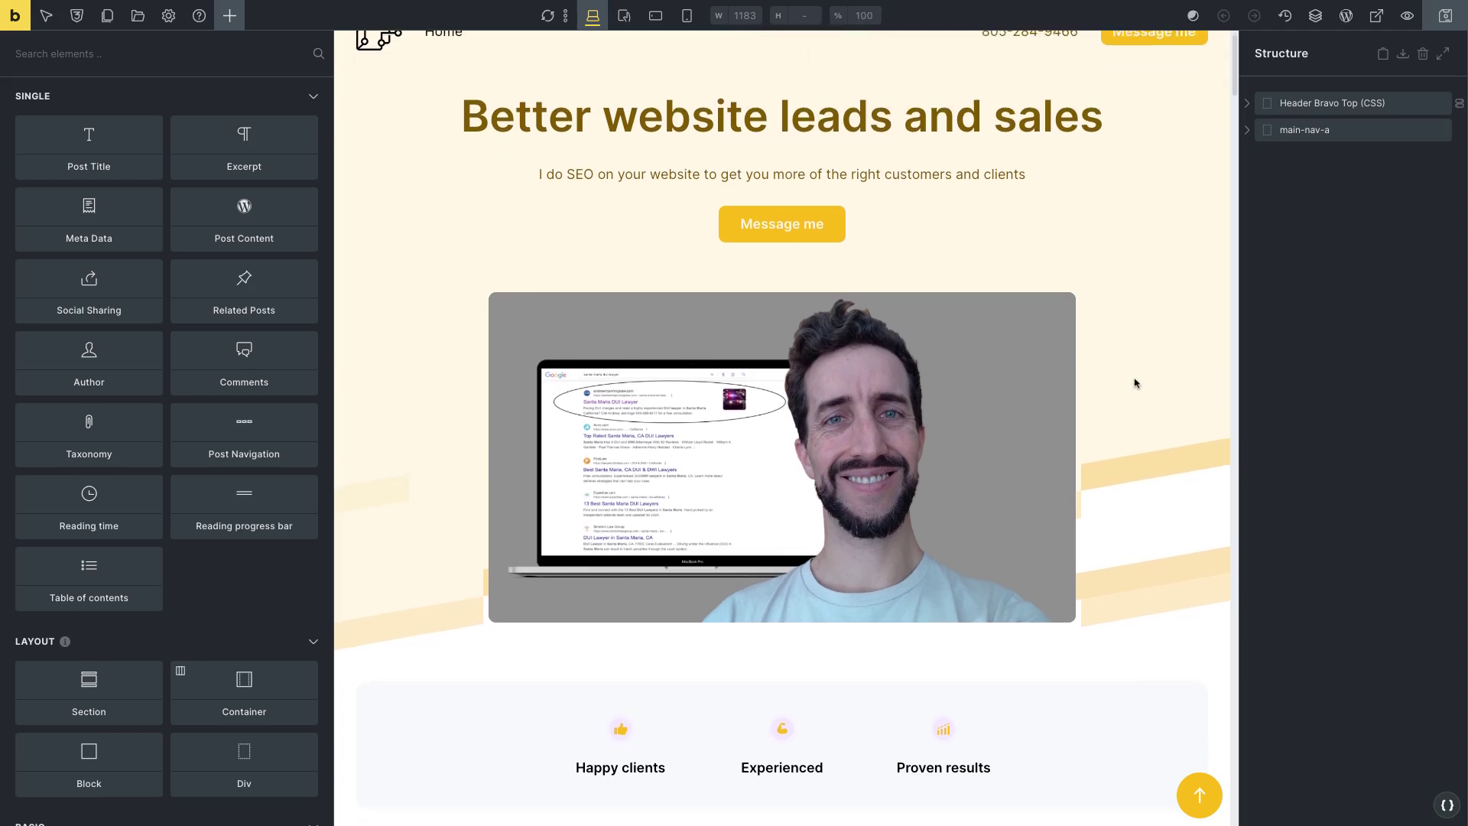
{"action": "scroll", "coordinate": [1135, 383], "scroll_direction": "down", "scroll_amount": 6}
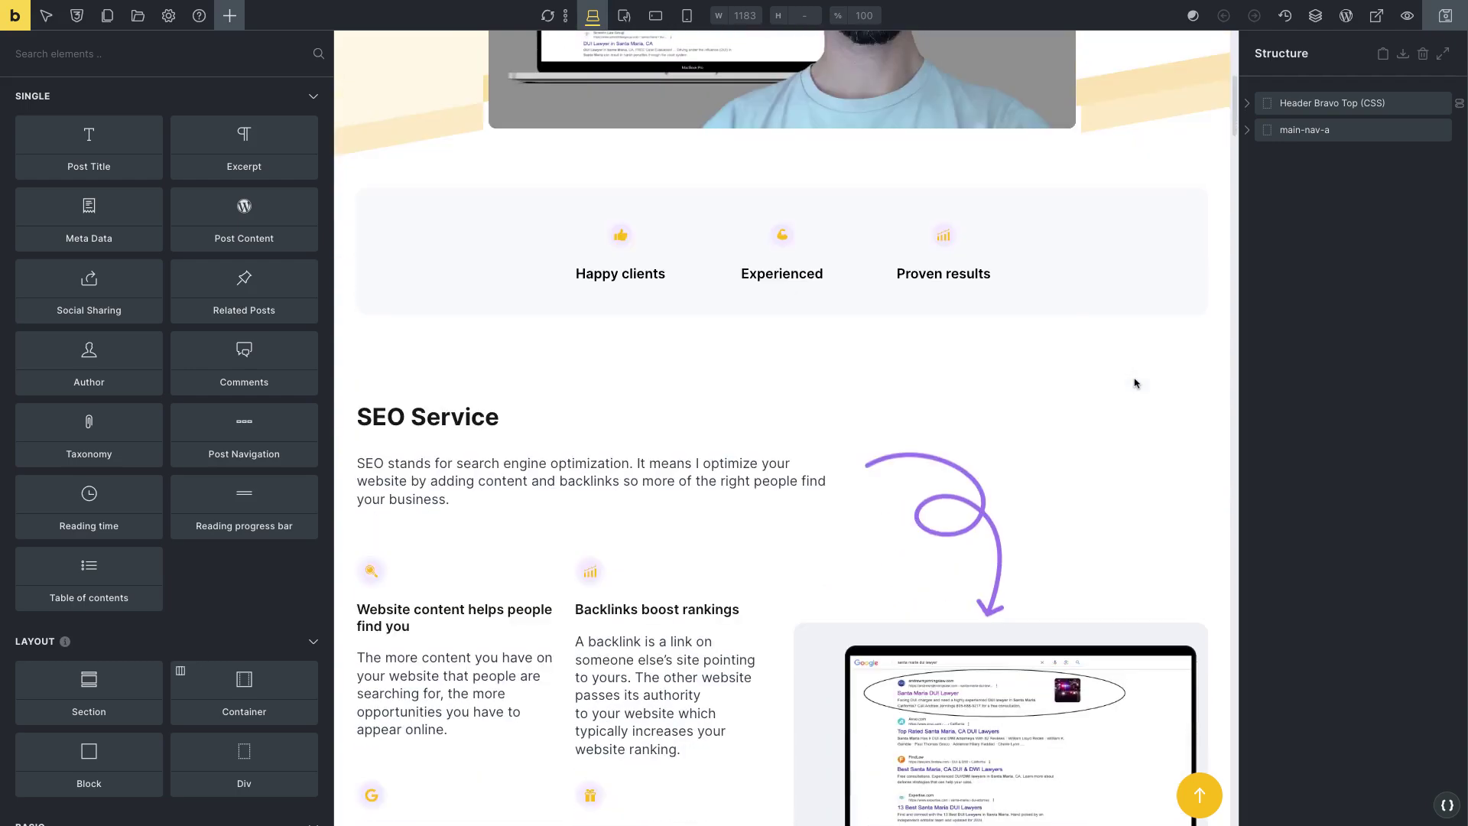
{"action": "scroll", "coordinate": [1134, 384], "scroll_direction": "up", "scroll_amount": 6}
{"action": "scroll", "coordinate": [1135, 383], "scroll_direction": "down", "scroll_amount": 5}
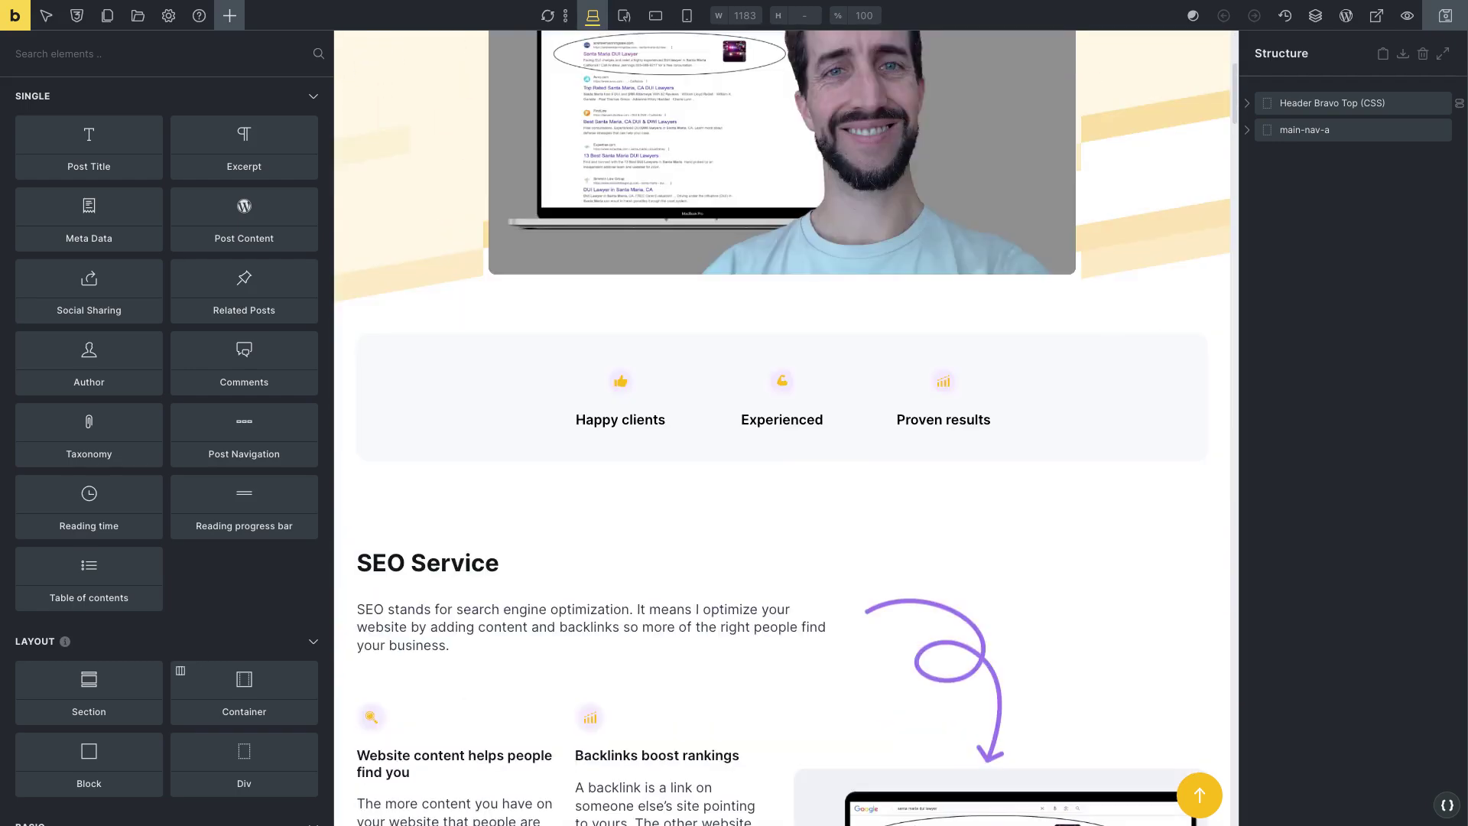
{"action": "scroll", "coordinate": [1196, 673], "scroll_direction": "down", "scroll_amount": 5}
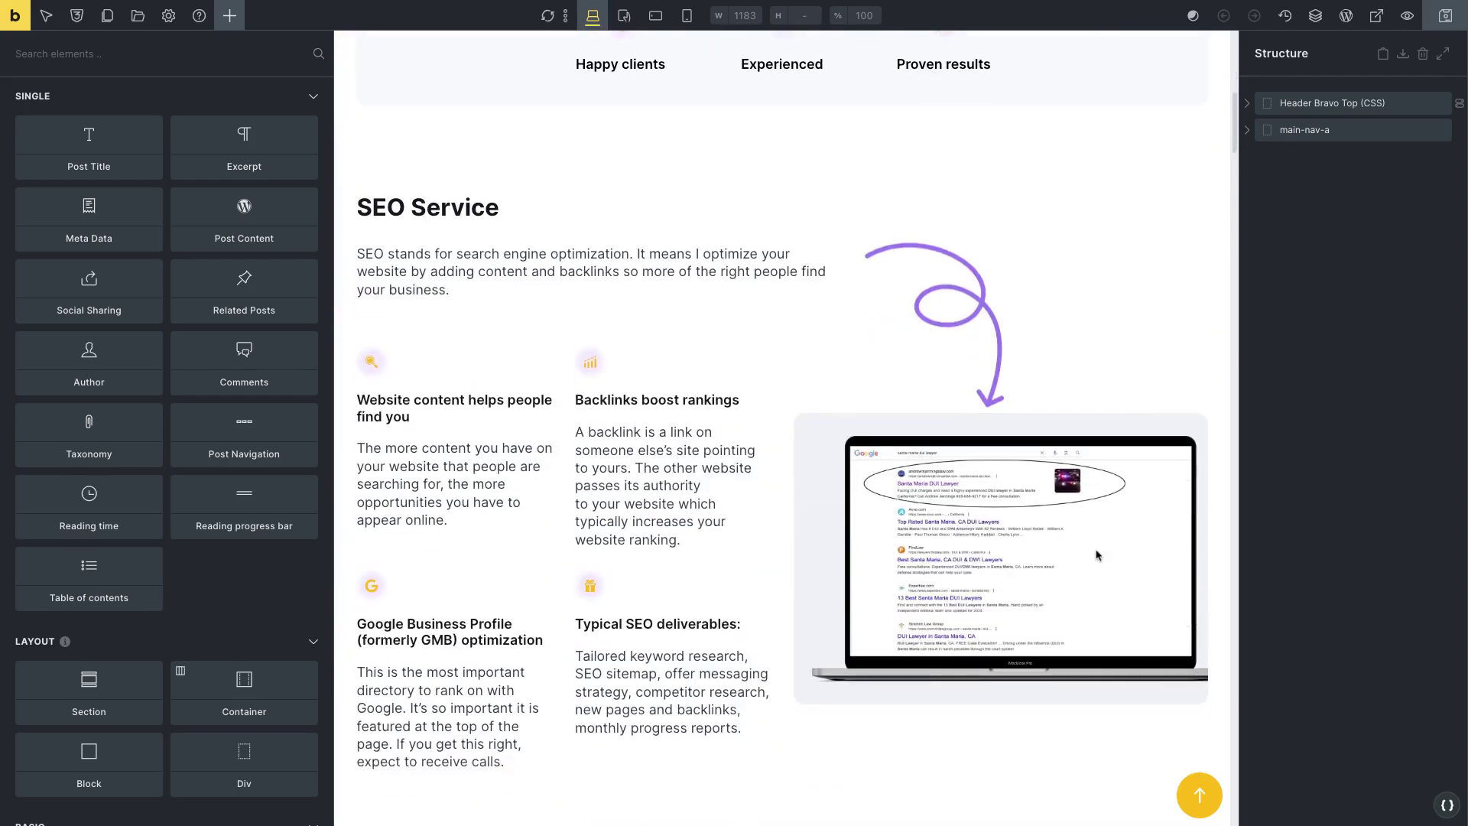
{"action": "left_click", "coordinate": [1199, 814]}
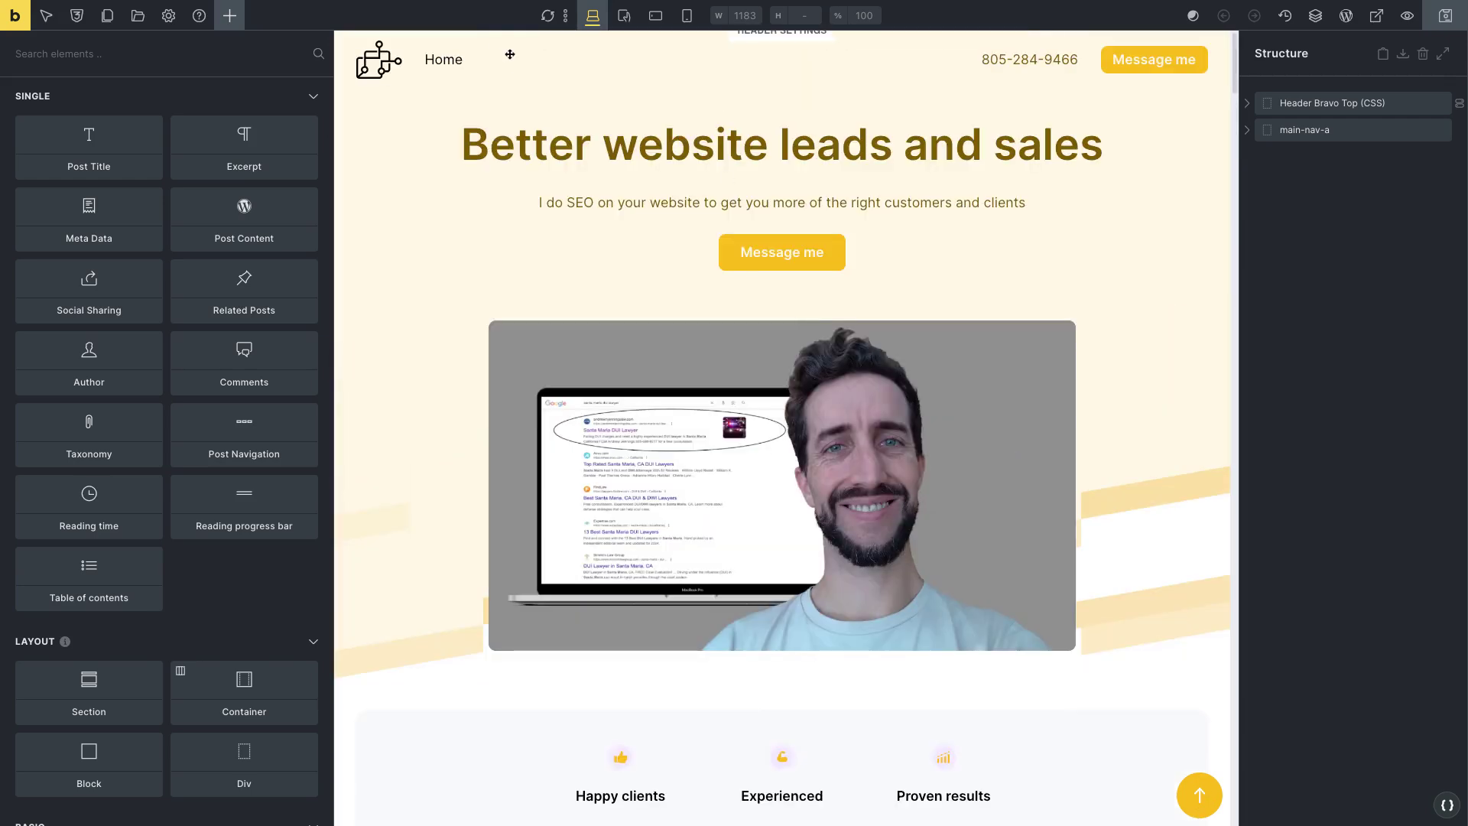
Step: Expand main-nav-a, Inner, core nav and action in the Structure panel
{"action": "left_click", "coordinate": [1248, 133]}
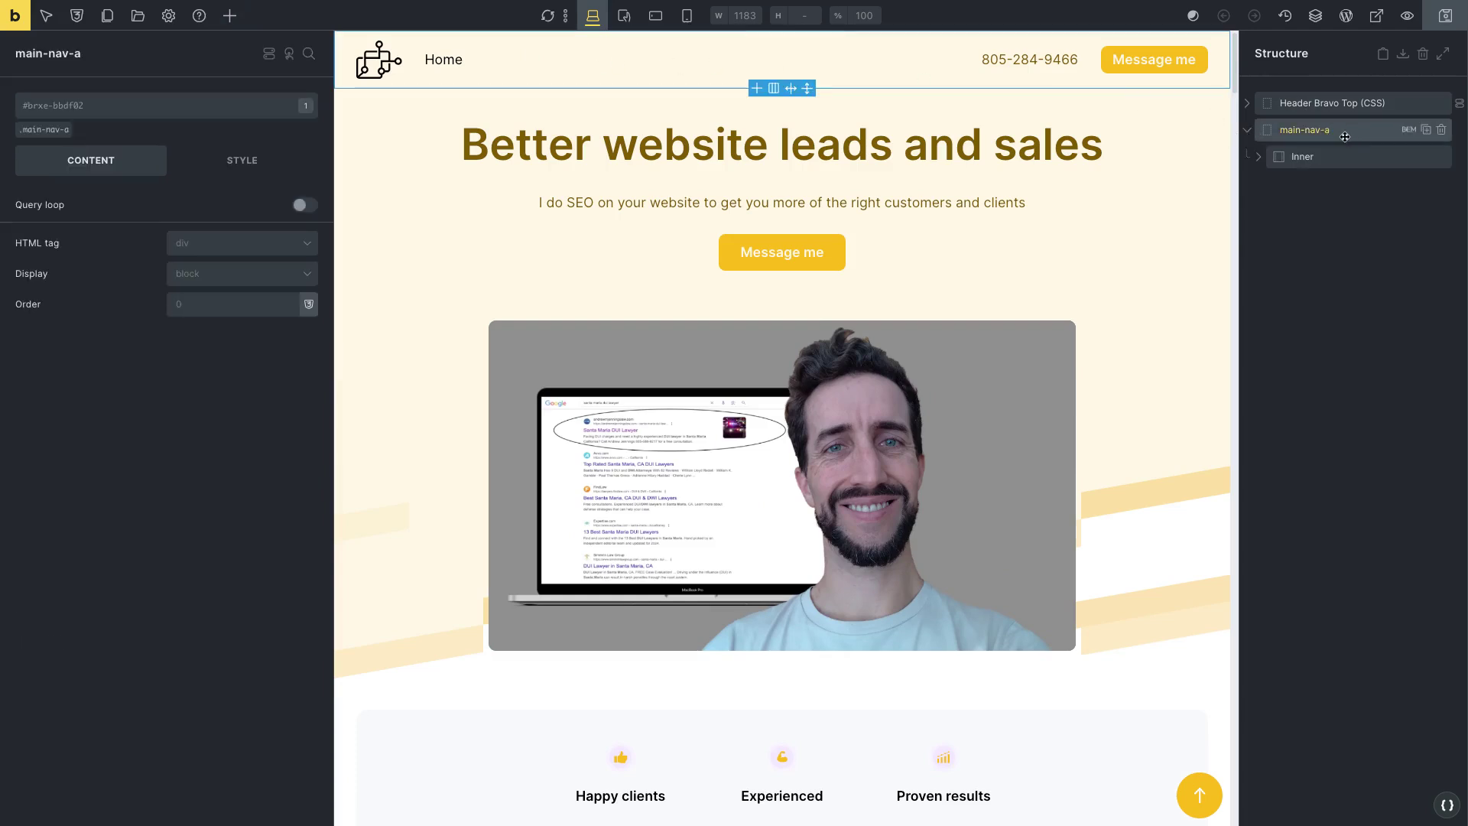
{"action": "left_click", "coordinate": [1259, 160]}
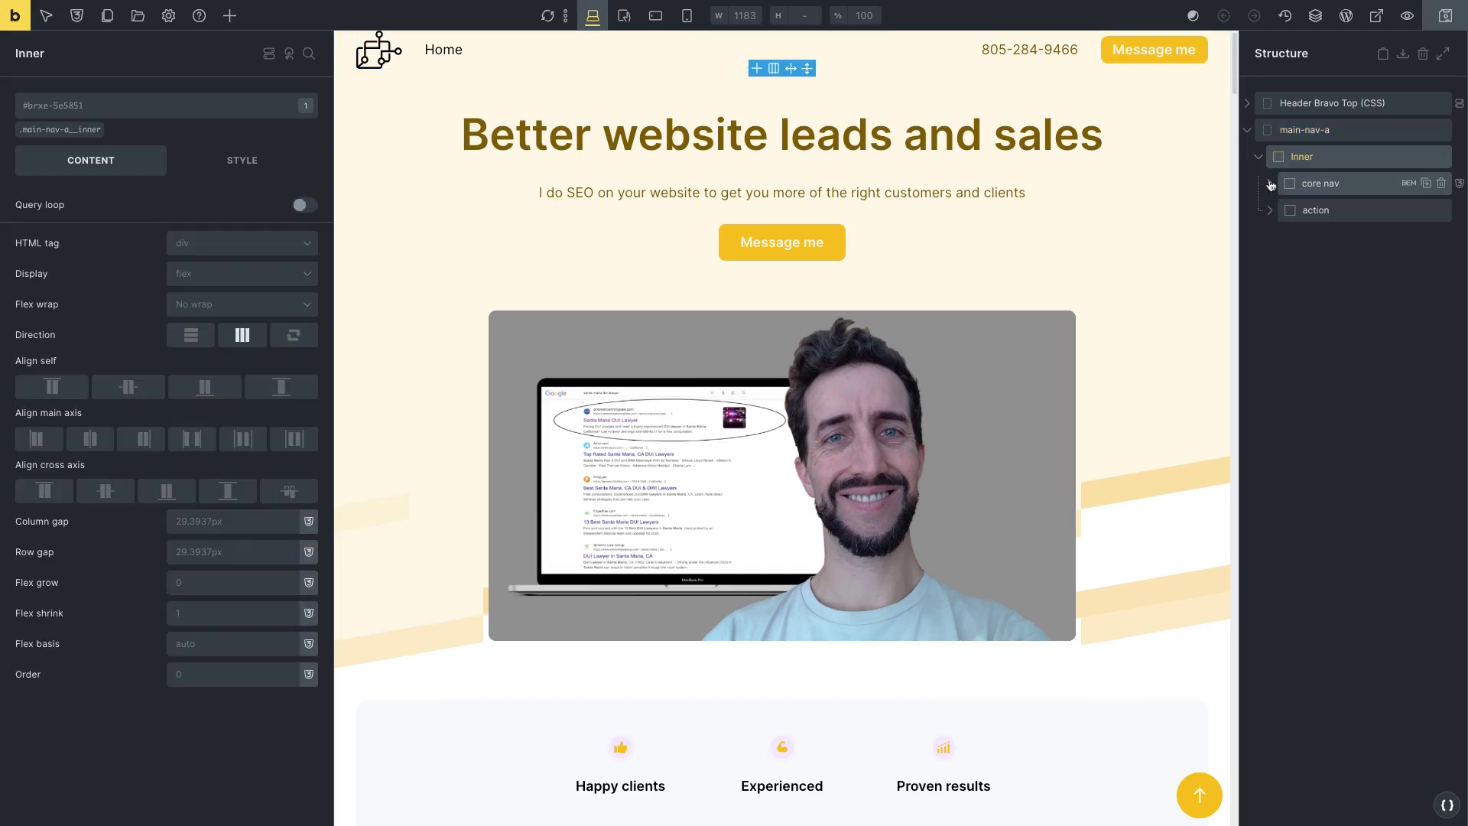
{"action": "left_click", "coordinate": [1322, 183]}
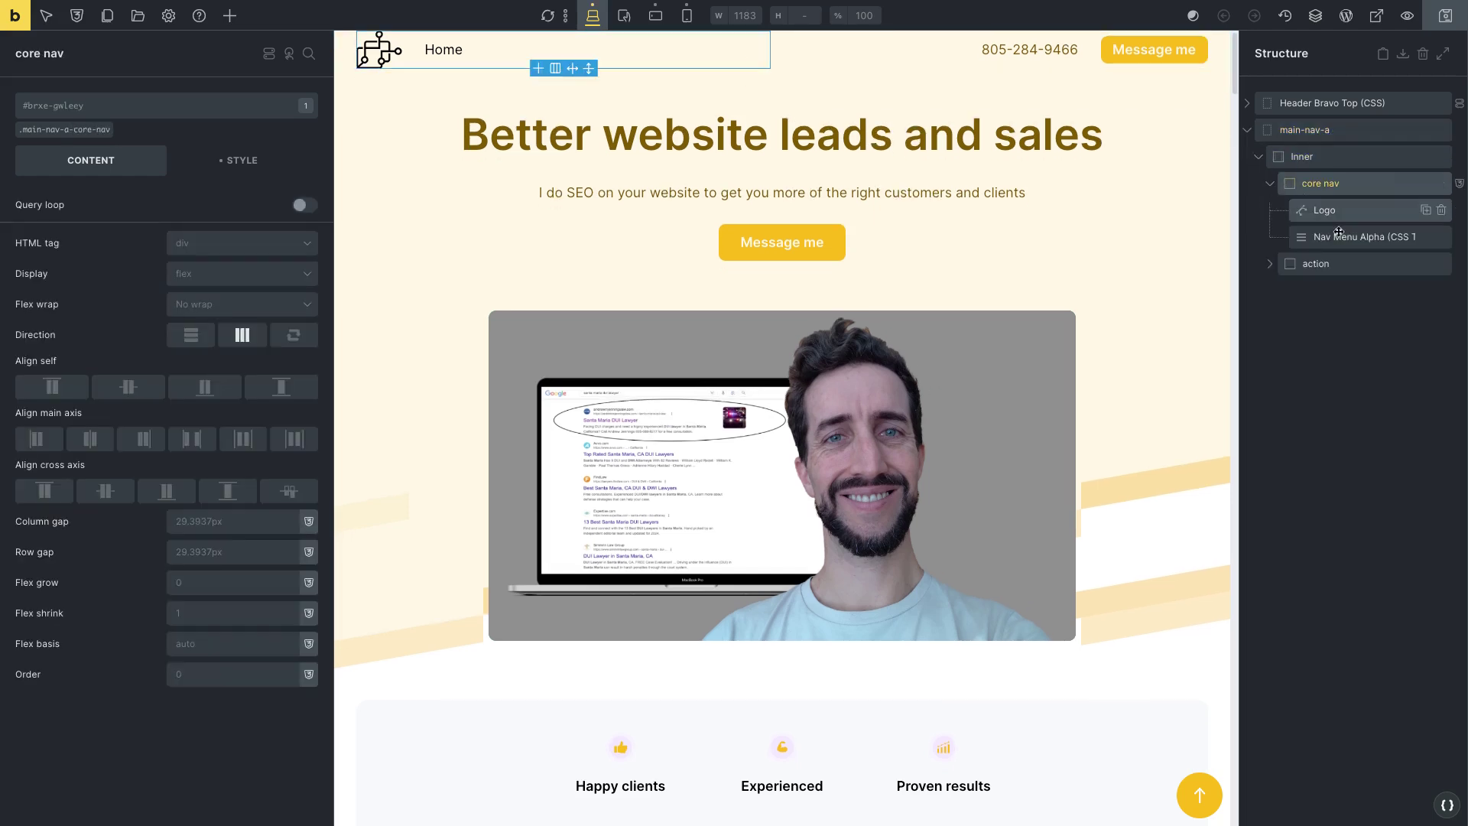
{"action": "left_click", "coordinate": [1279, 264]}
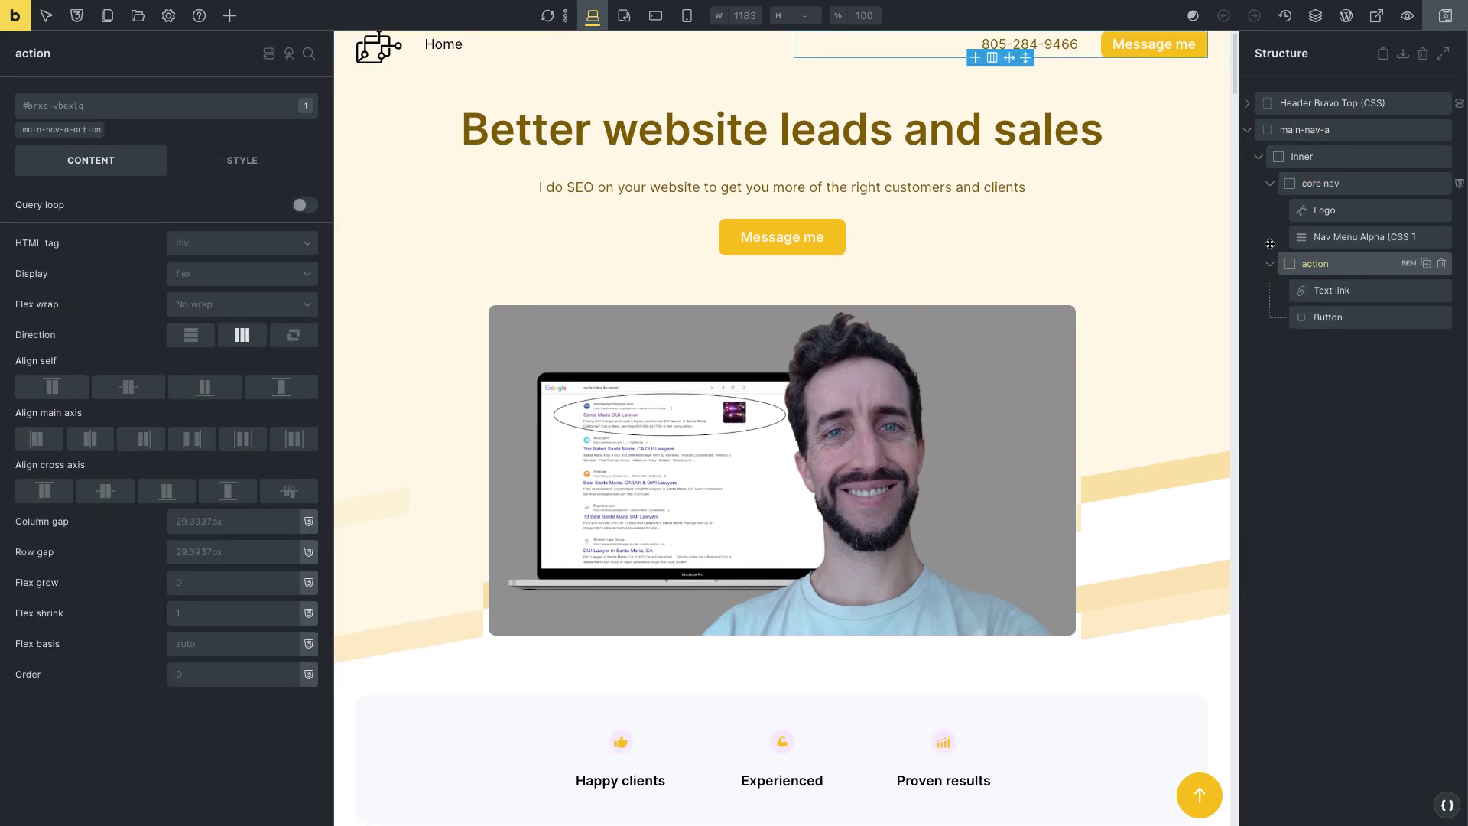
Step: Select the core nav block on the canvas, then its parent main-nav-a header
{"action": "scroll", "coordinate": [807, 220], "scroll_direction": "up", "scroll_amount": 1}
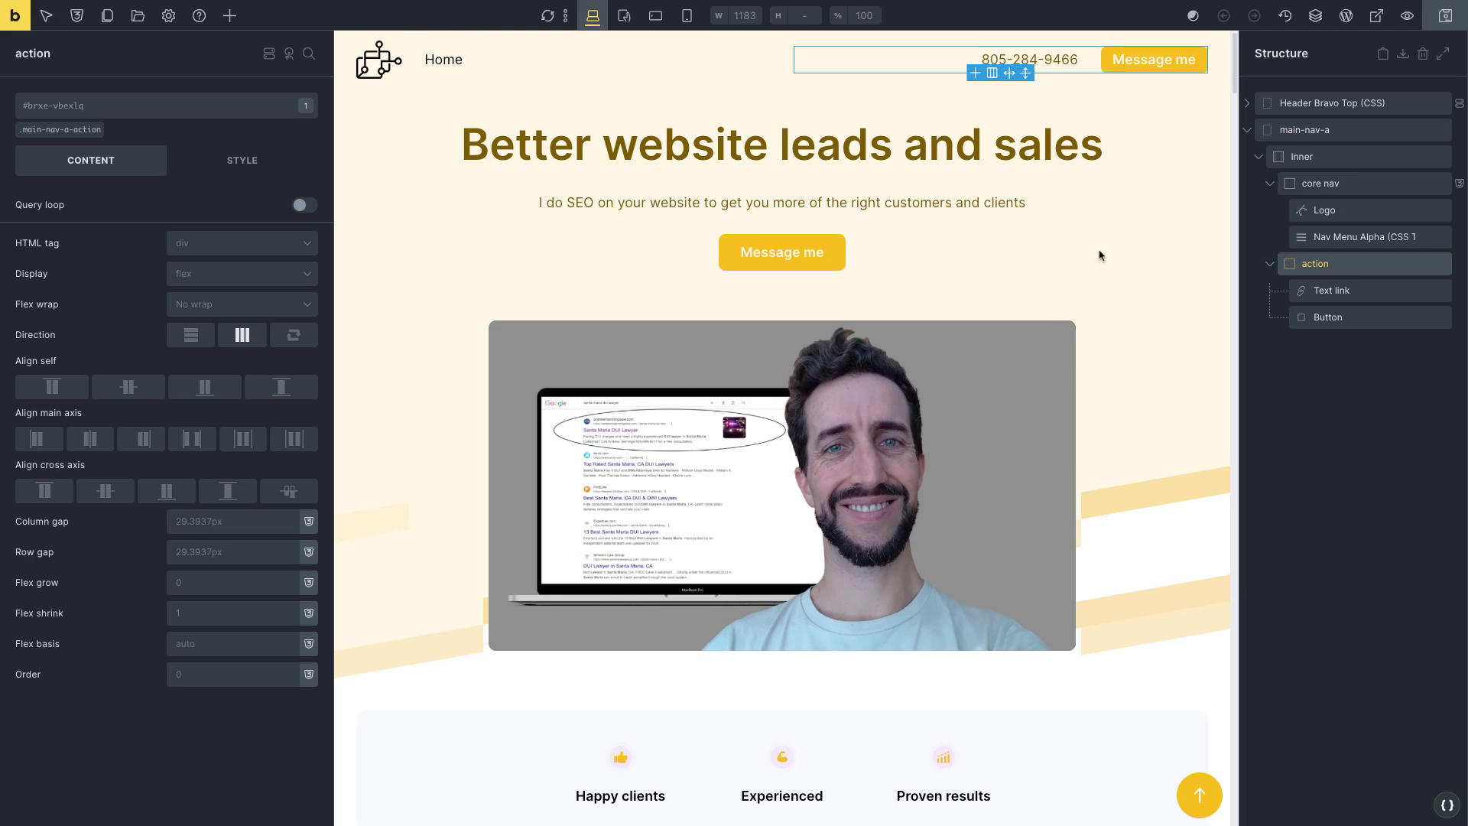
{"action": "left_click", "coordinate": [633, 62]}
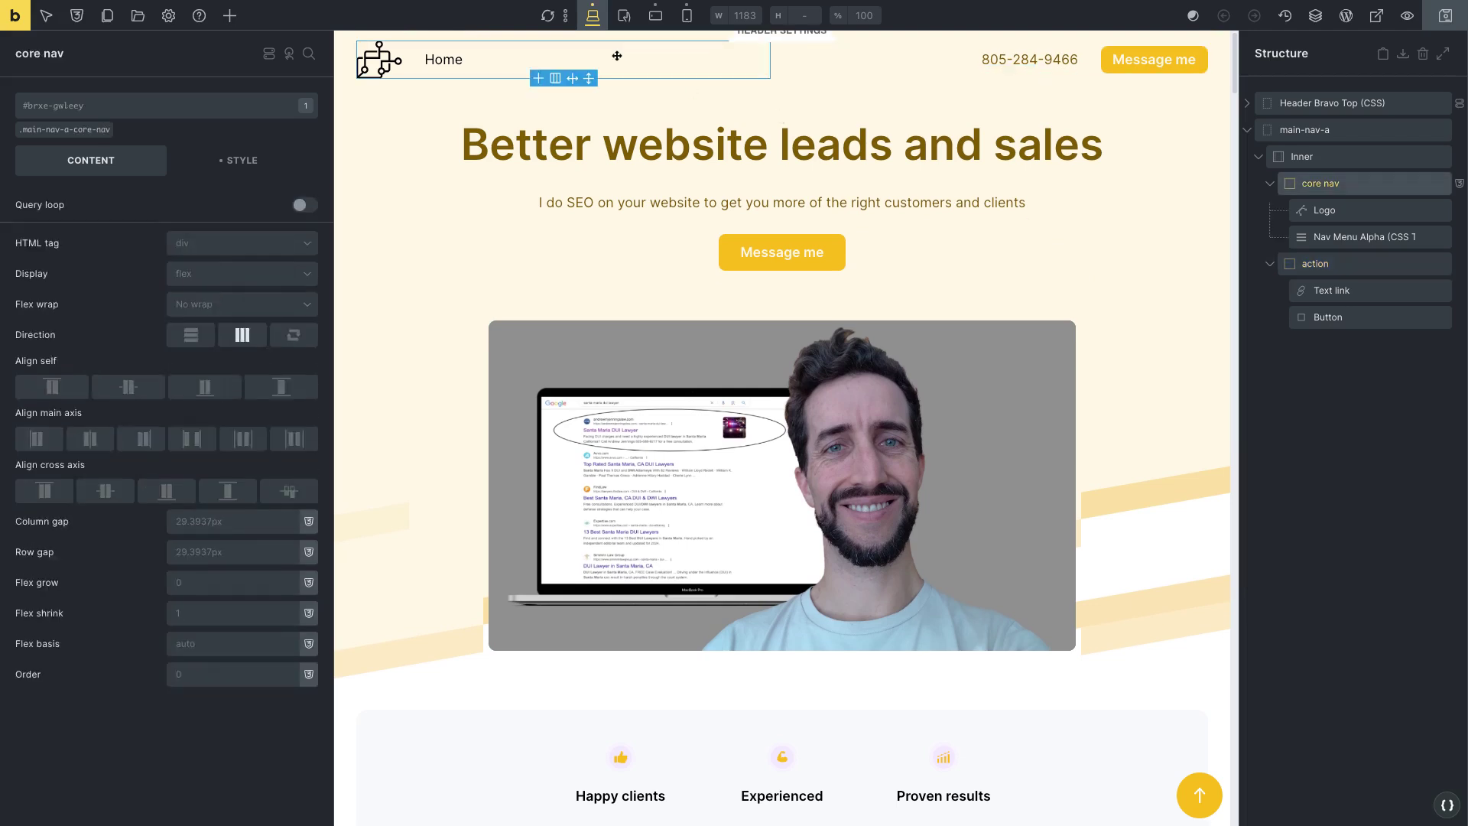
{"action": "left_click", "coordinate": [1317, 130]}
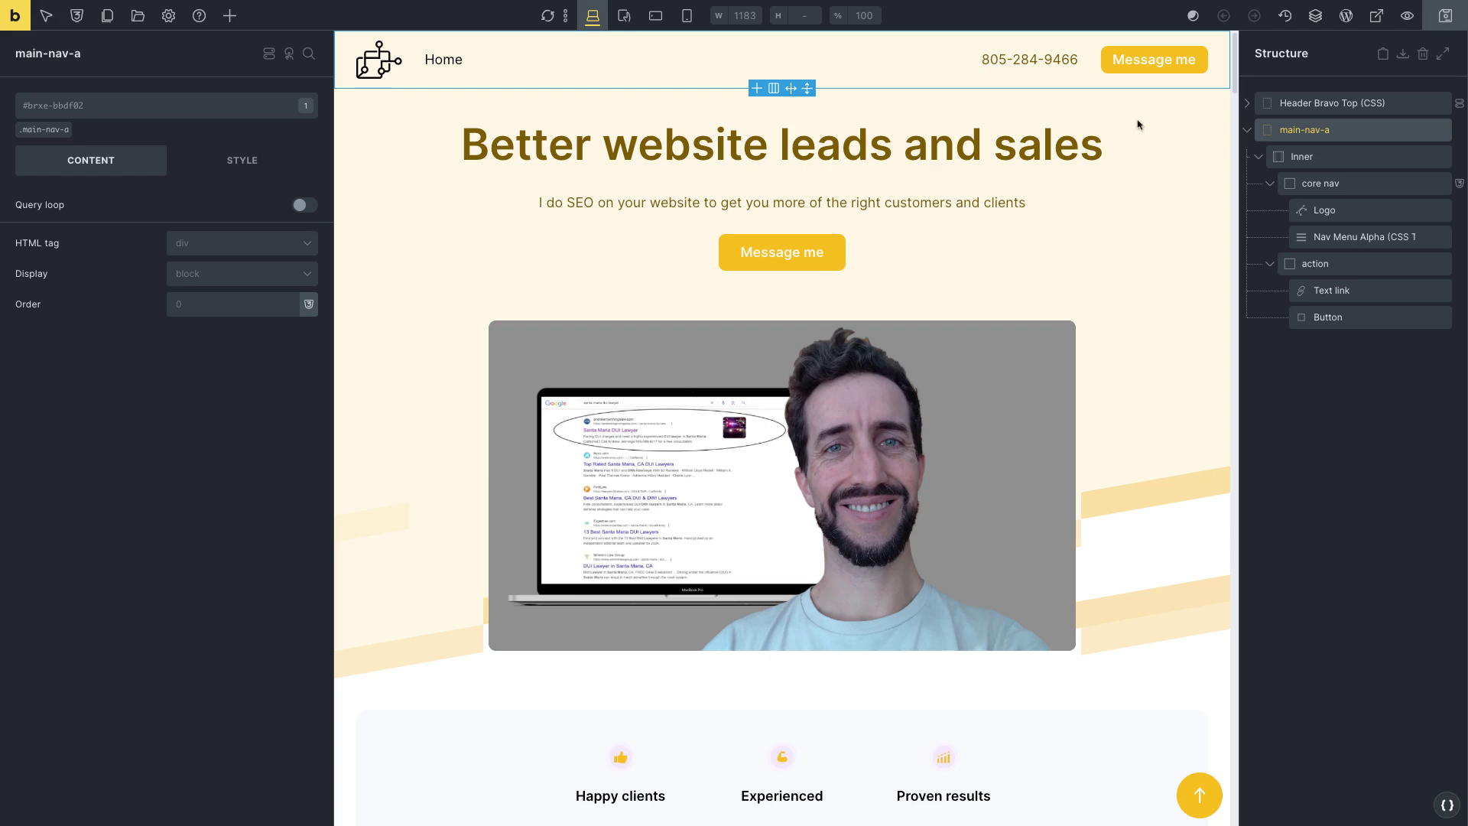
Step: Target the .main-nav-a class and show its Style tab custom CSS
{"action": "left_click", "coordinate": [48, 137]}
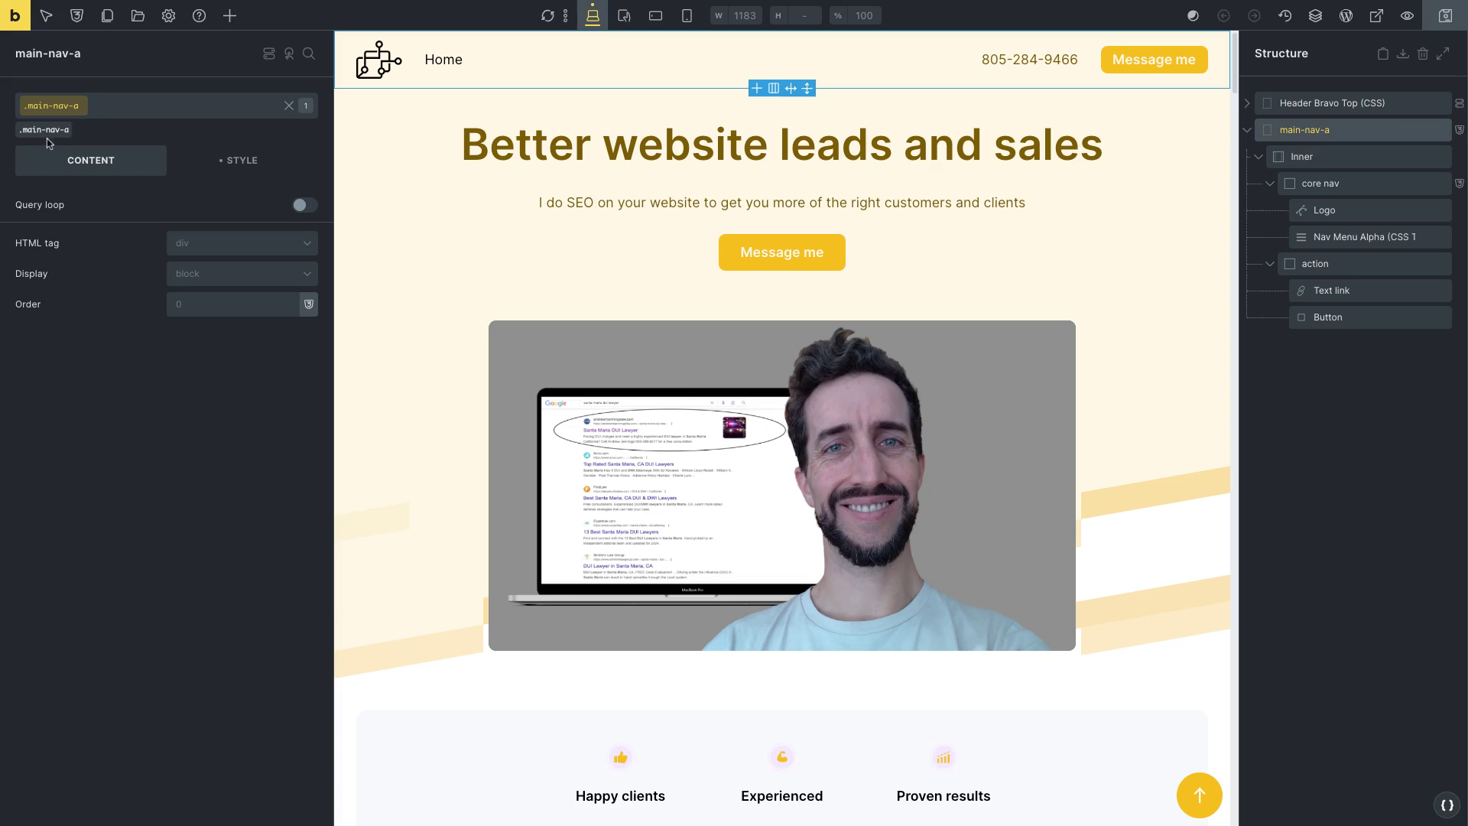
{"action": "left_click", "coordinate": [229, 162]}
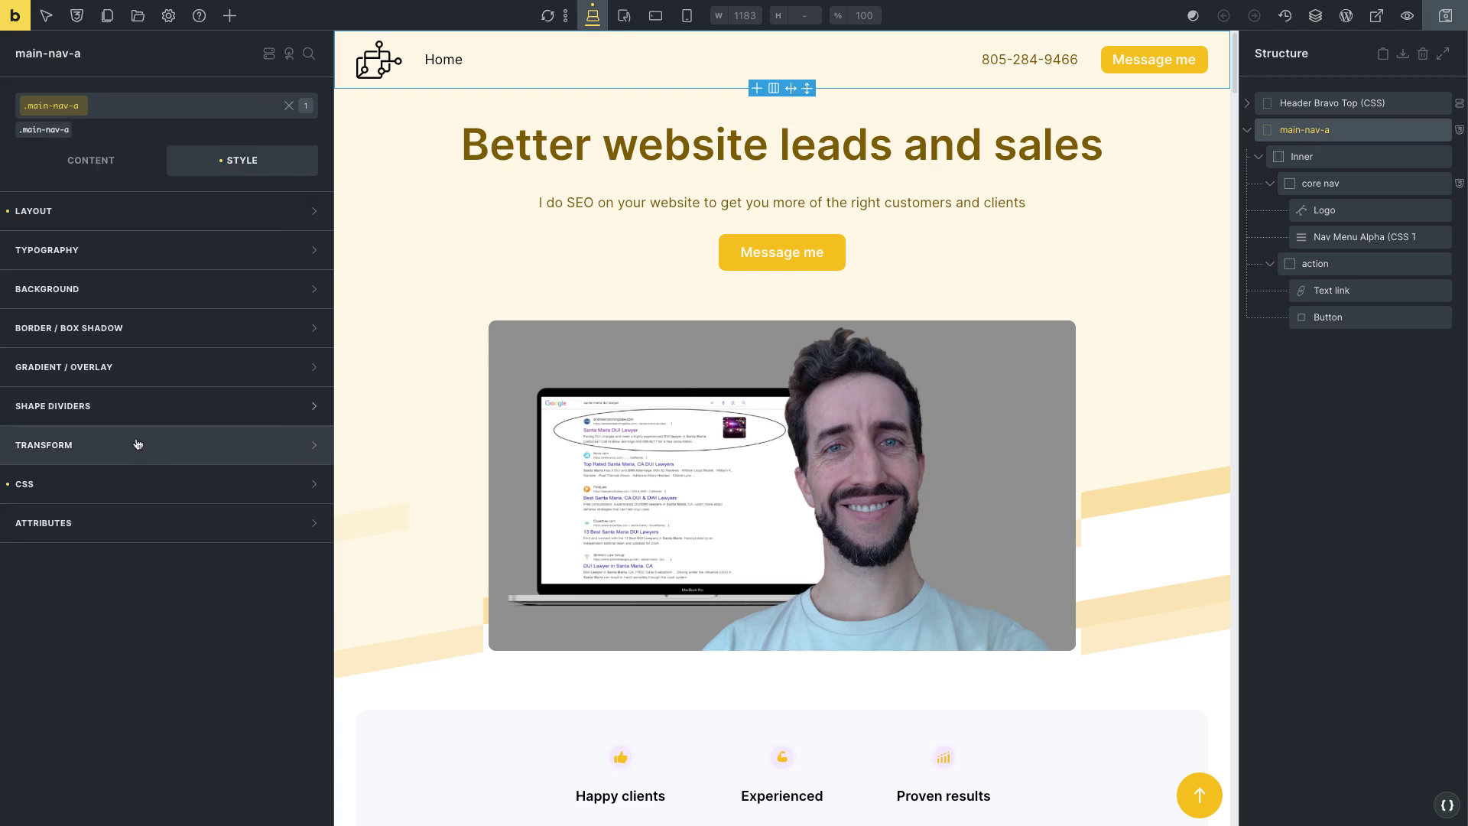
{"action": "left_click", "coordinate": [236, 490]}
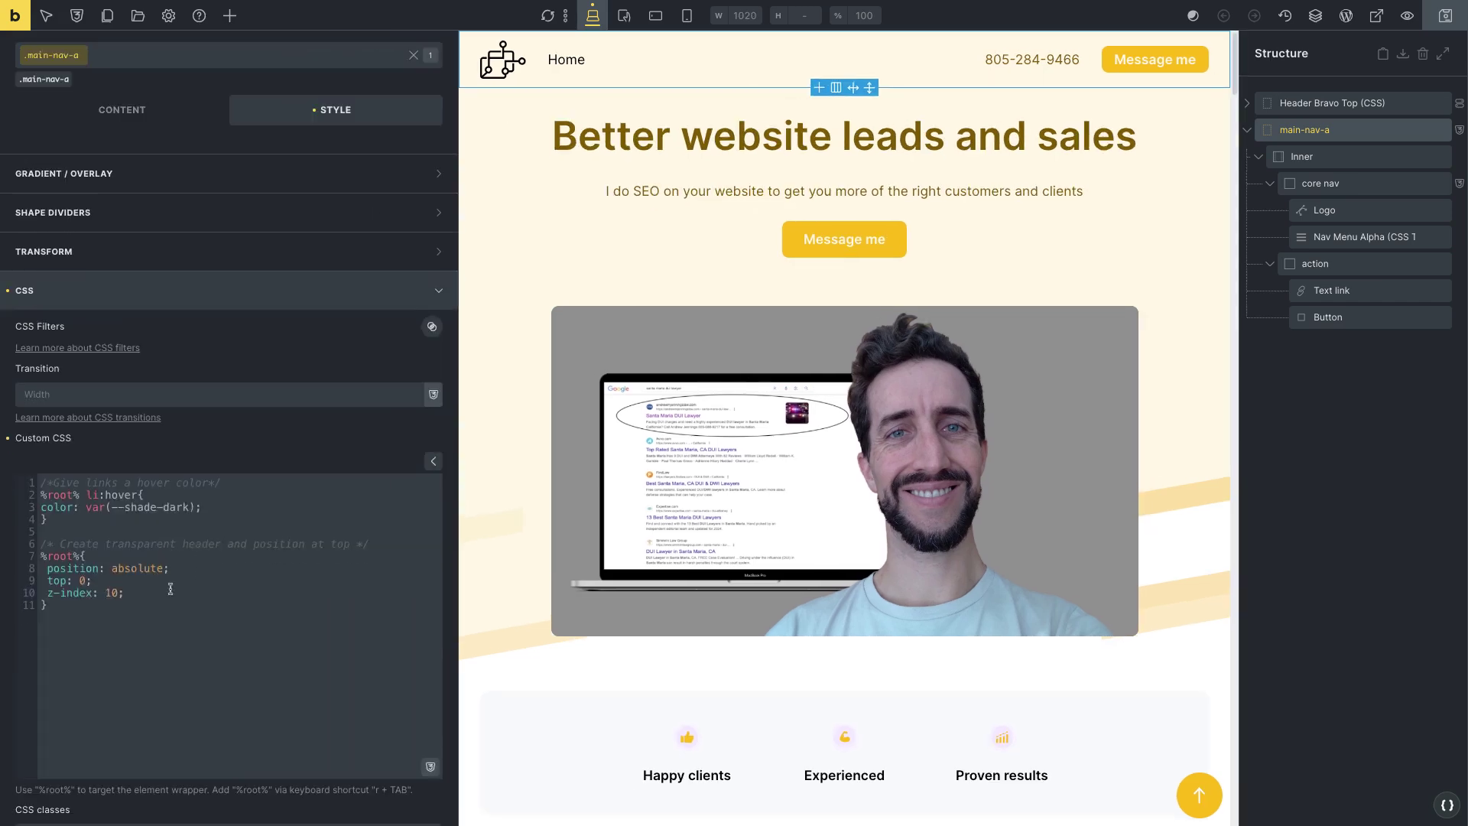
Step: Highlight the position: absolute rule on lines 7–11, then the z-index: 10 line
{"action": "left_click_drag", "start_coordinate": [40, 556], "coordinate": [63, 610]}
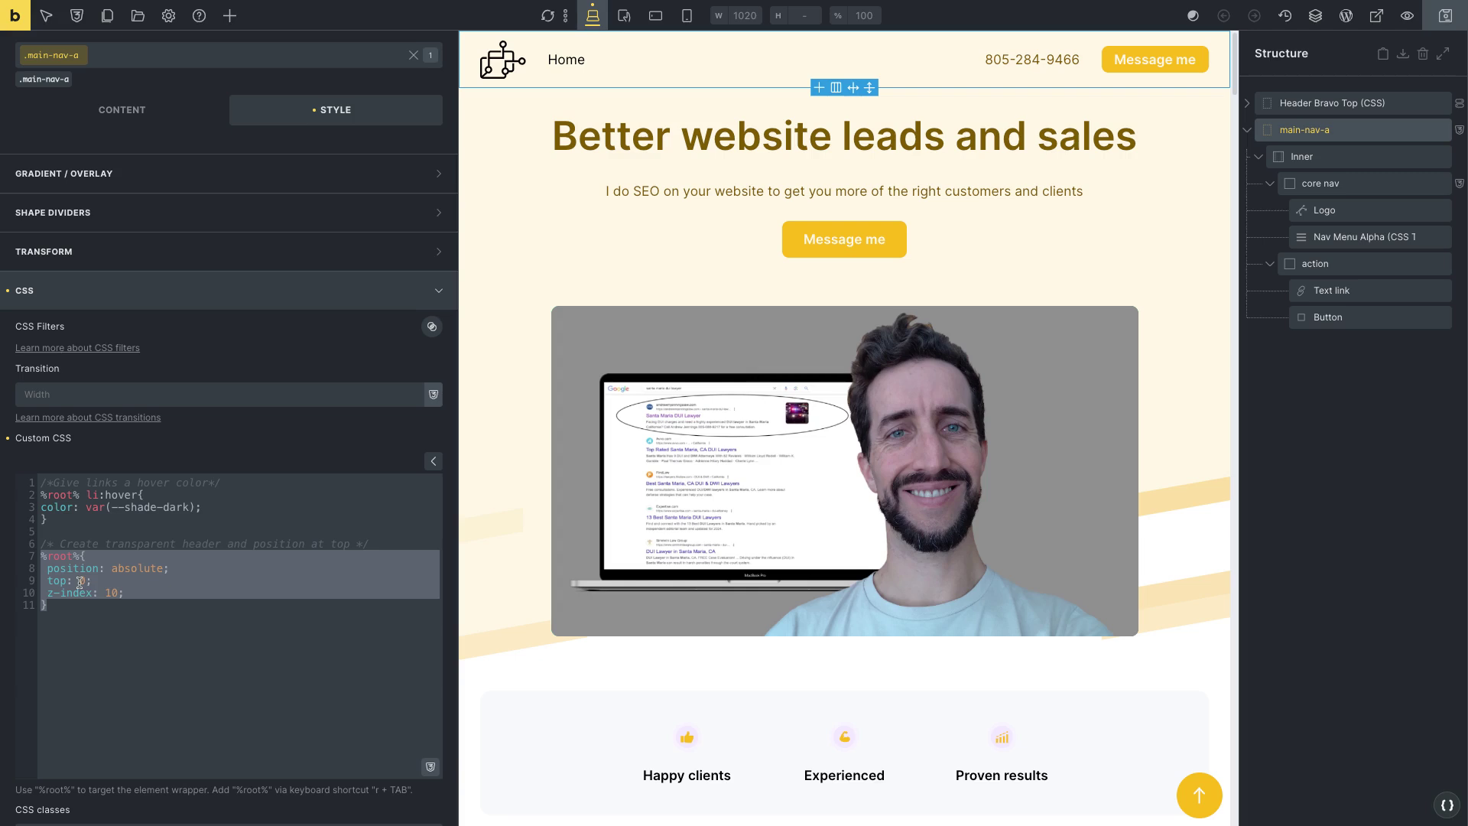
{"action": "left_click", "coordinate": [130, 592]}
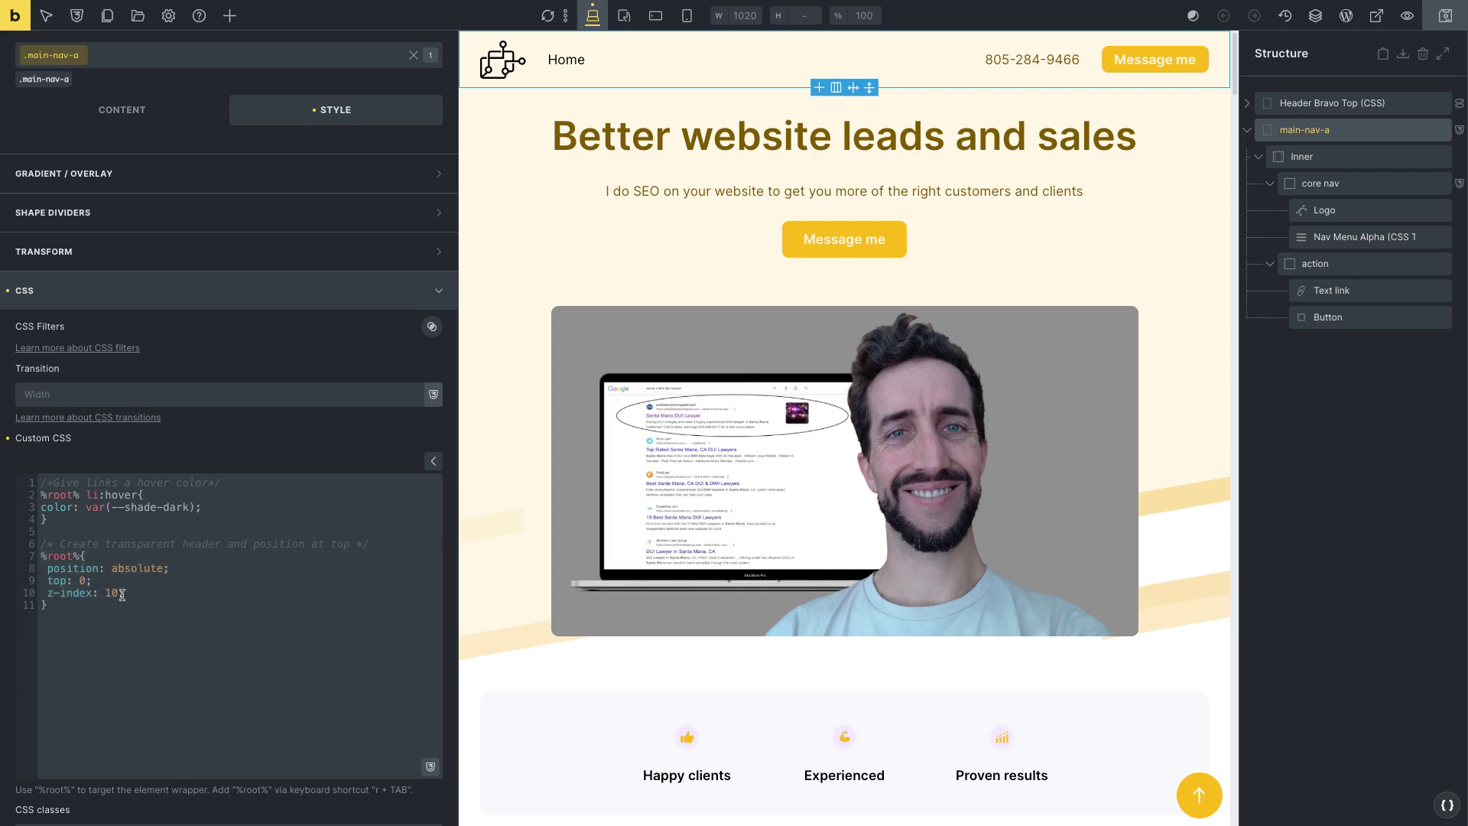
{"action": "key", "text": "shift+Home"}
{"action": "key", "text": "shift+Home"}
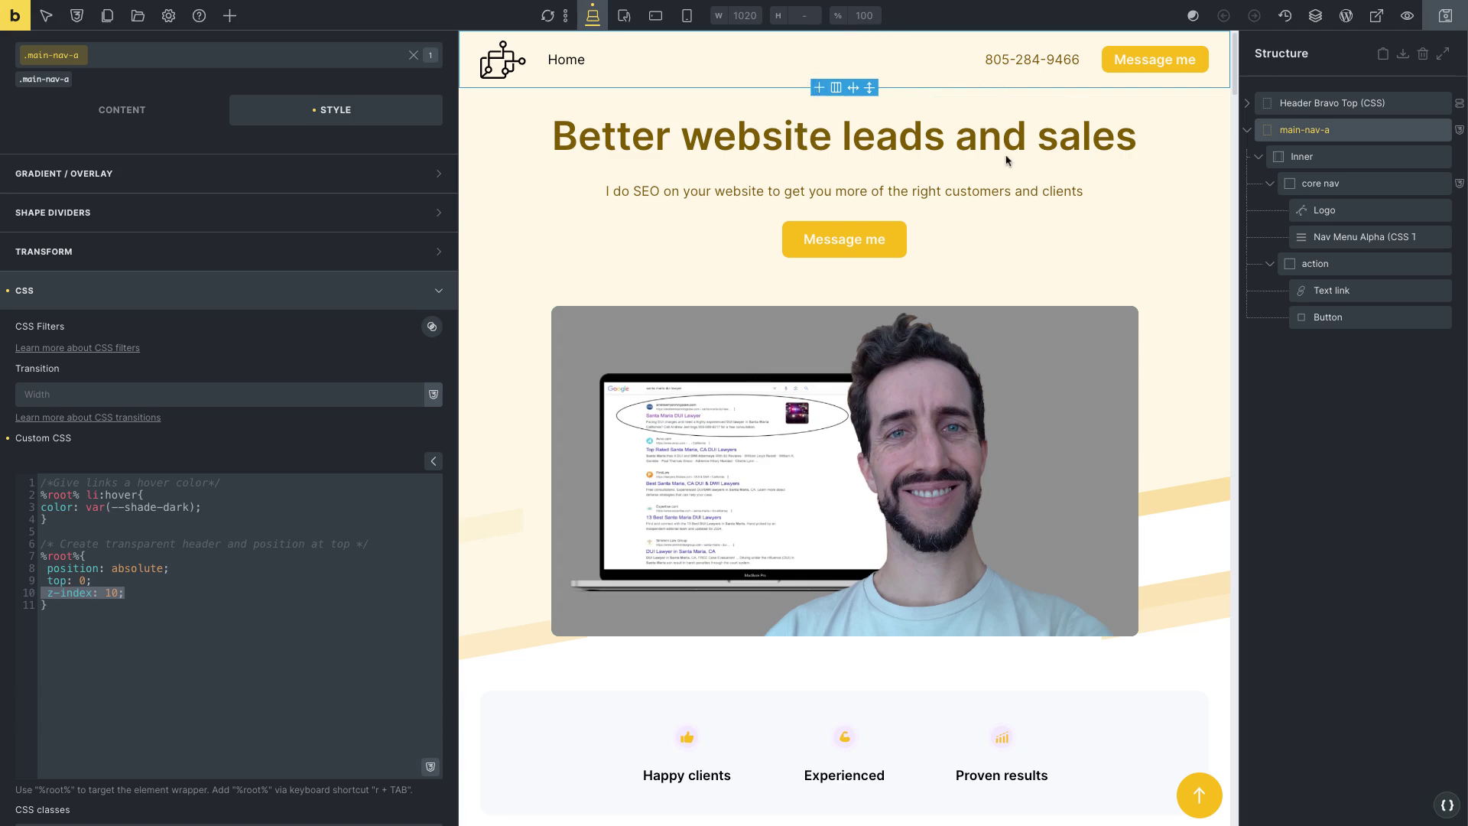
{"action": "left_click", "coordinate": [1445, 807]}
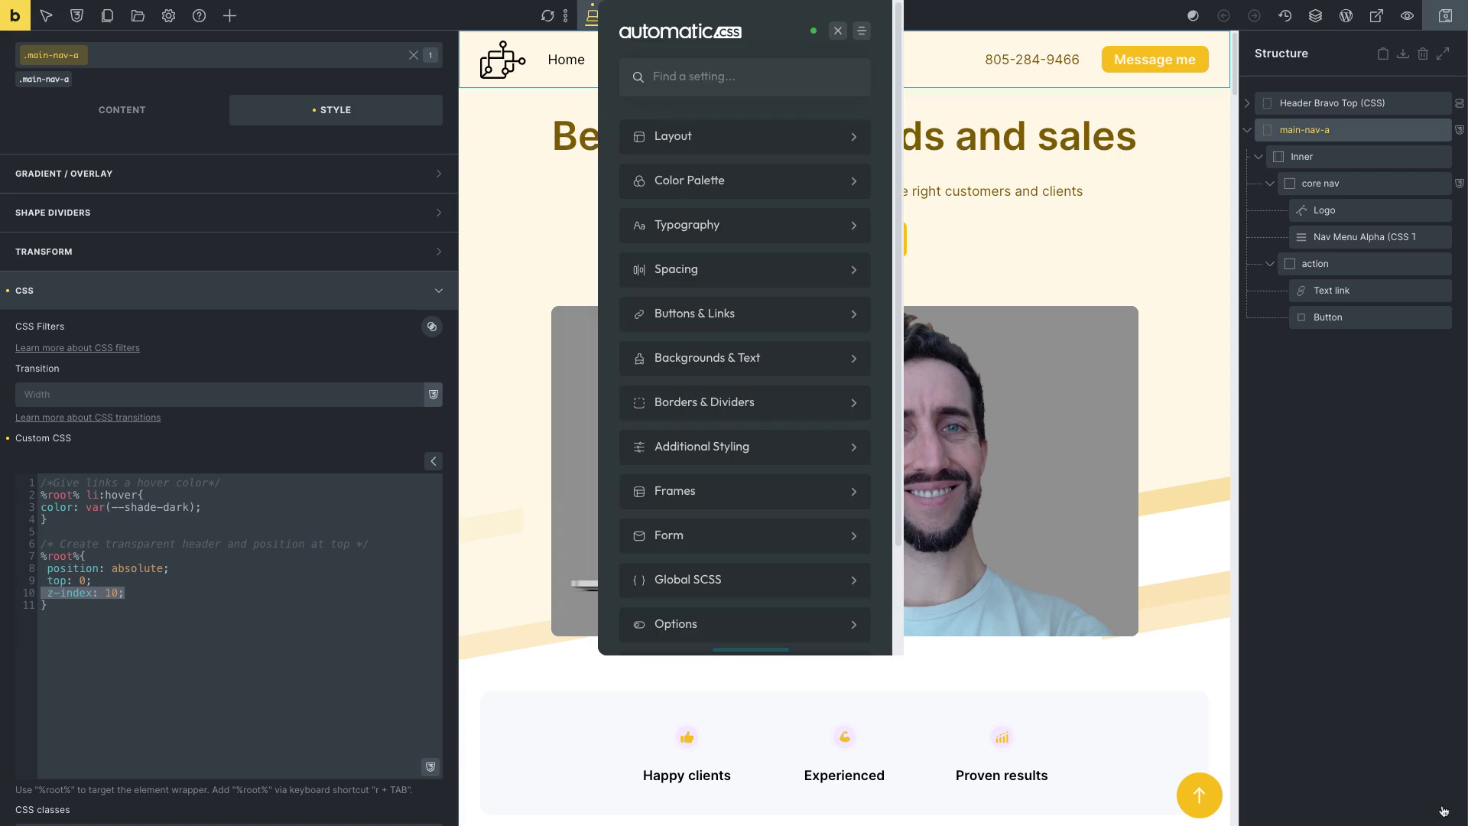
{"action": "left_click", "coordinate": [842, 145]}
{"action": "left_click", "coordinate": [821, 226]}
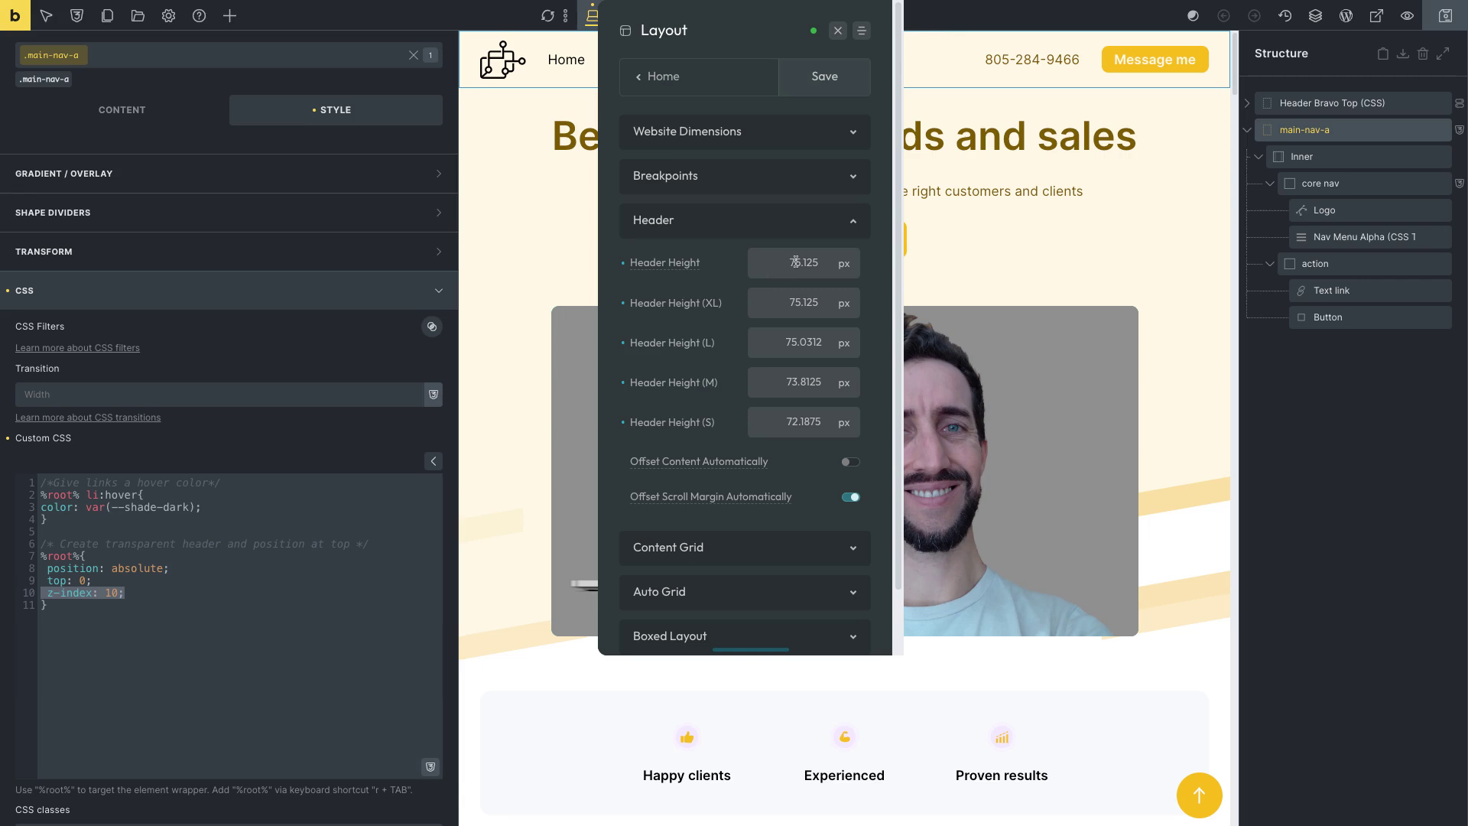
{"action": "left_click_drag", "start_coordinate": [786, 263], "coordinate": [820, 267]}
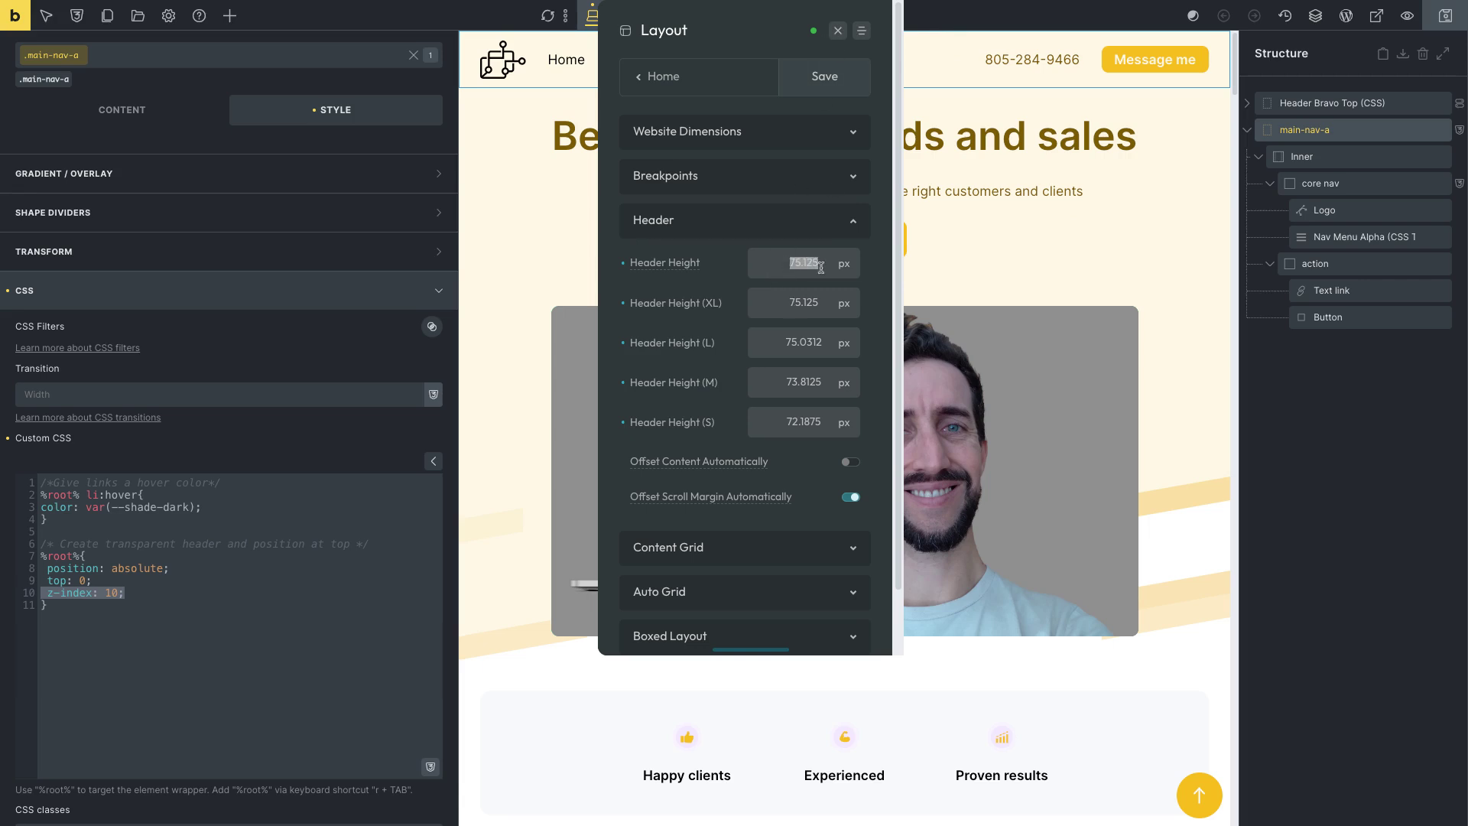
{"action": "double_click", "coordinate": [793, 302]}
{"action": "left_click", "coordinate": [837, 34]}
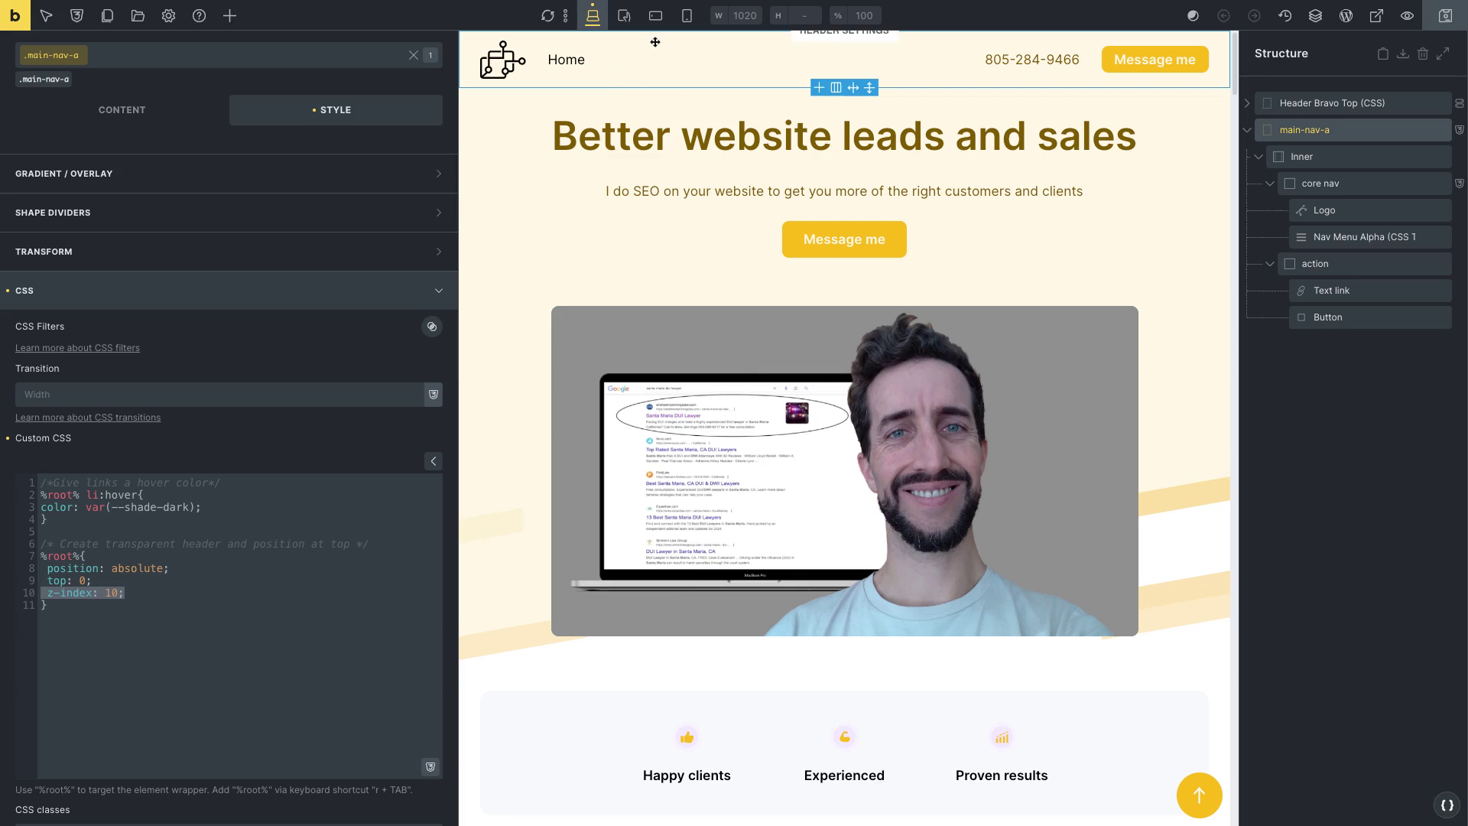
{"action": "left_click", "coordinate": [624, 16]}
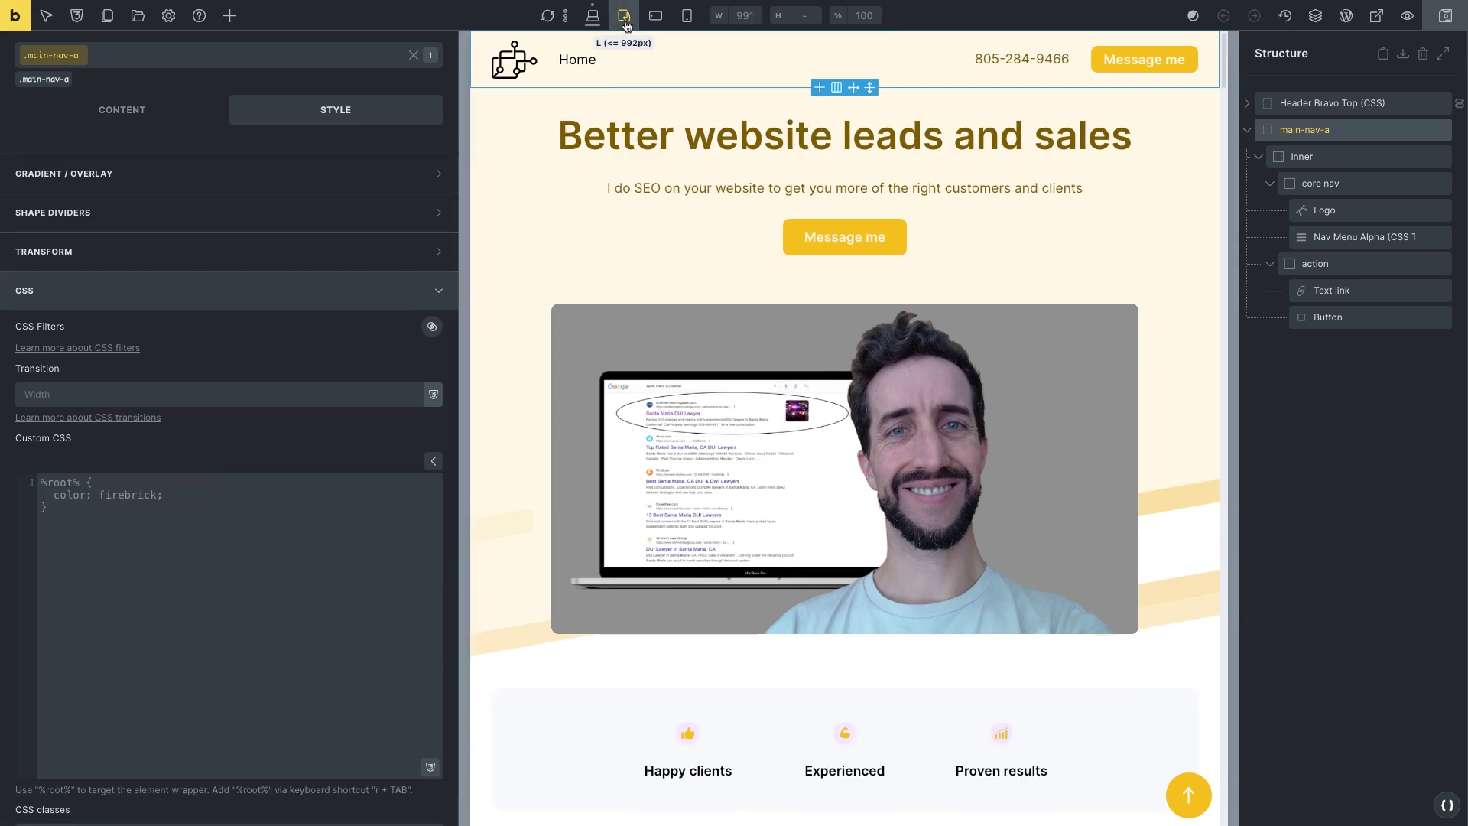
{"action": "left_click", "coordinate": [687, 16]}
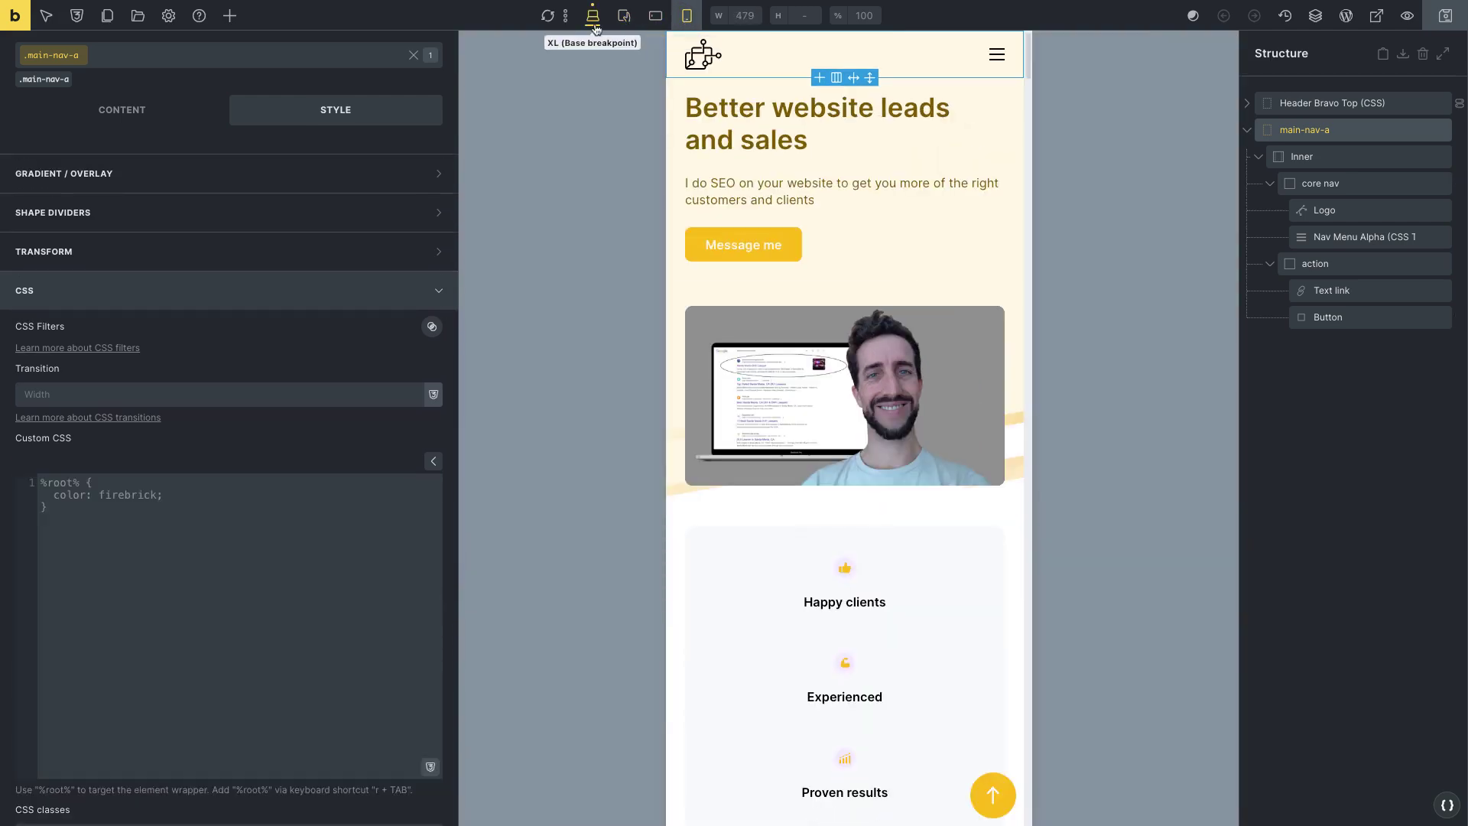
{"action": "left_click", "coordinate": [594, 16]}
Step: Enable Offset Content Automatically under Automatic.css Layout > Header and save the settings
{"action": "left_click", "coordinate": [1450, 806]}
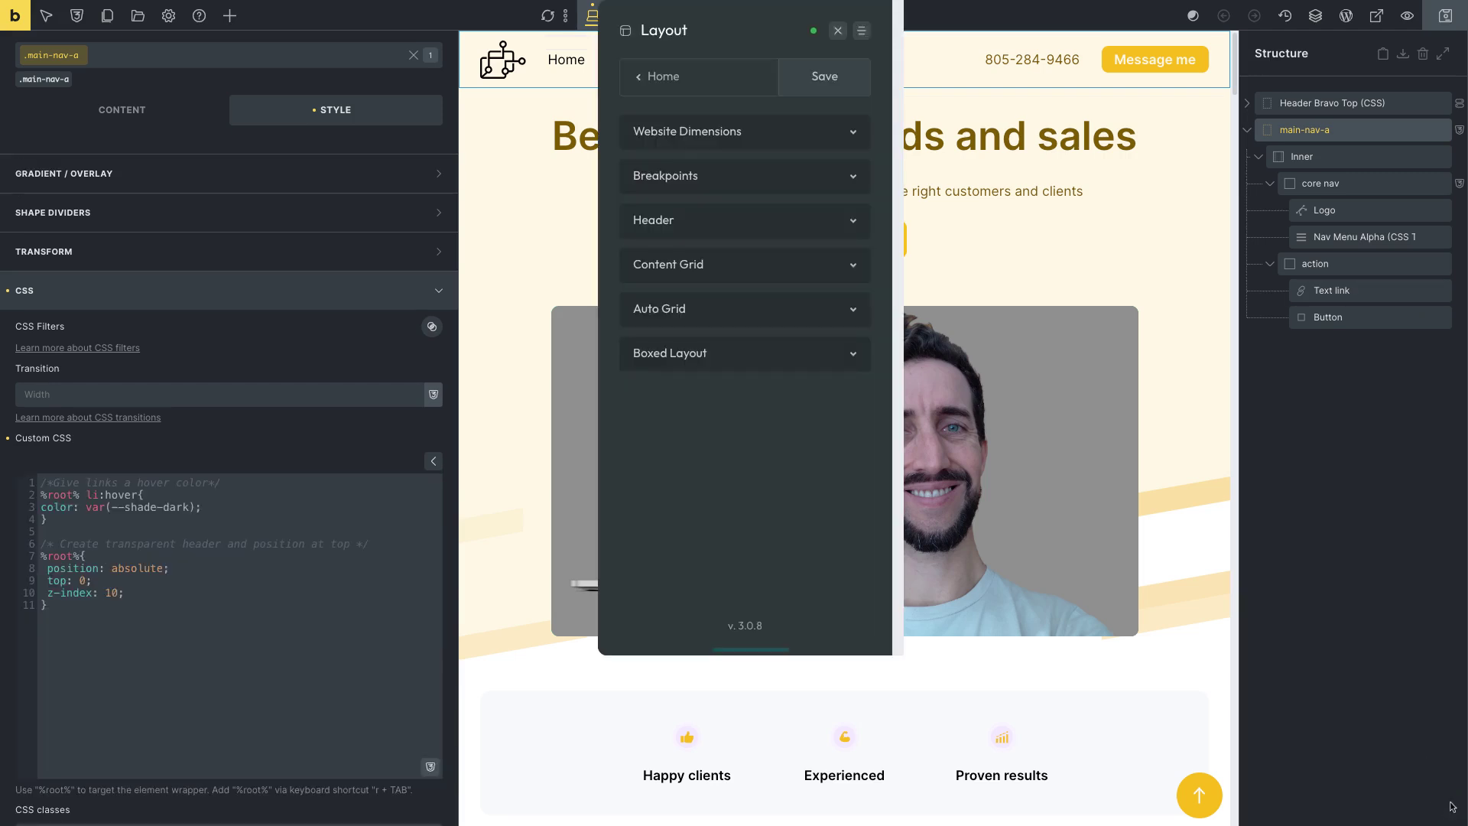
{"action": "left_click", "coordinate": [846, 223]}
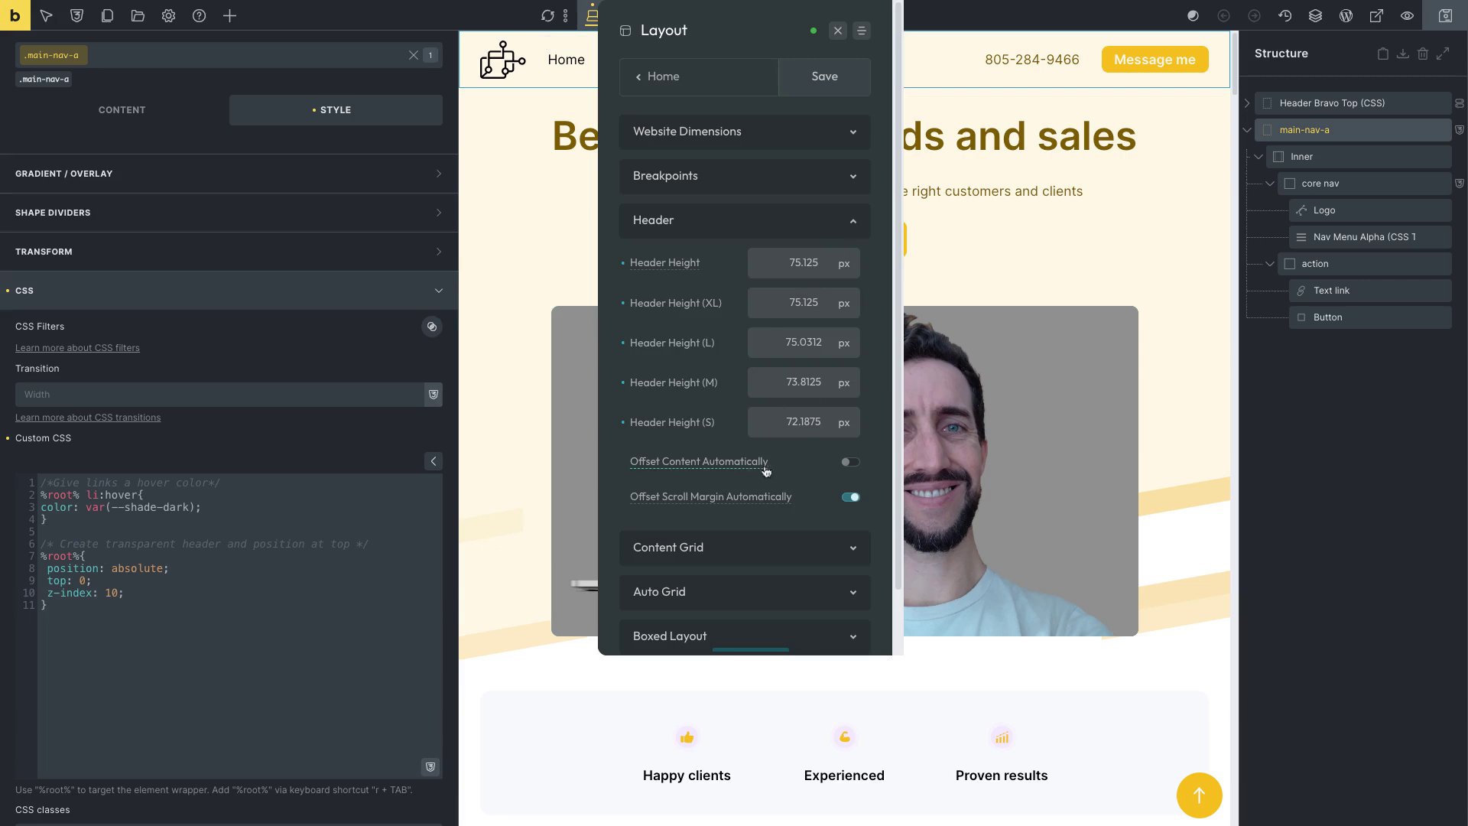
{"action": "mouse_move", "coordinate": [697, 464]}
{"action": "left_click", "coordinate": [848, 462]}
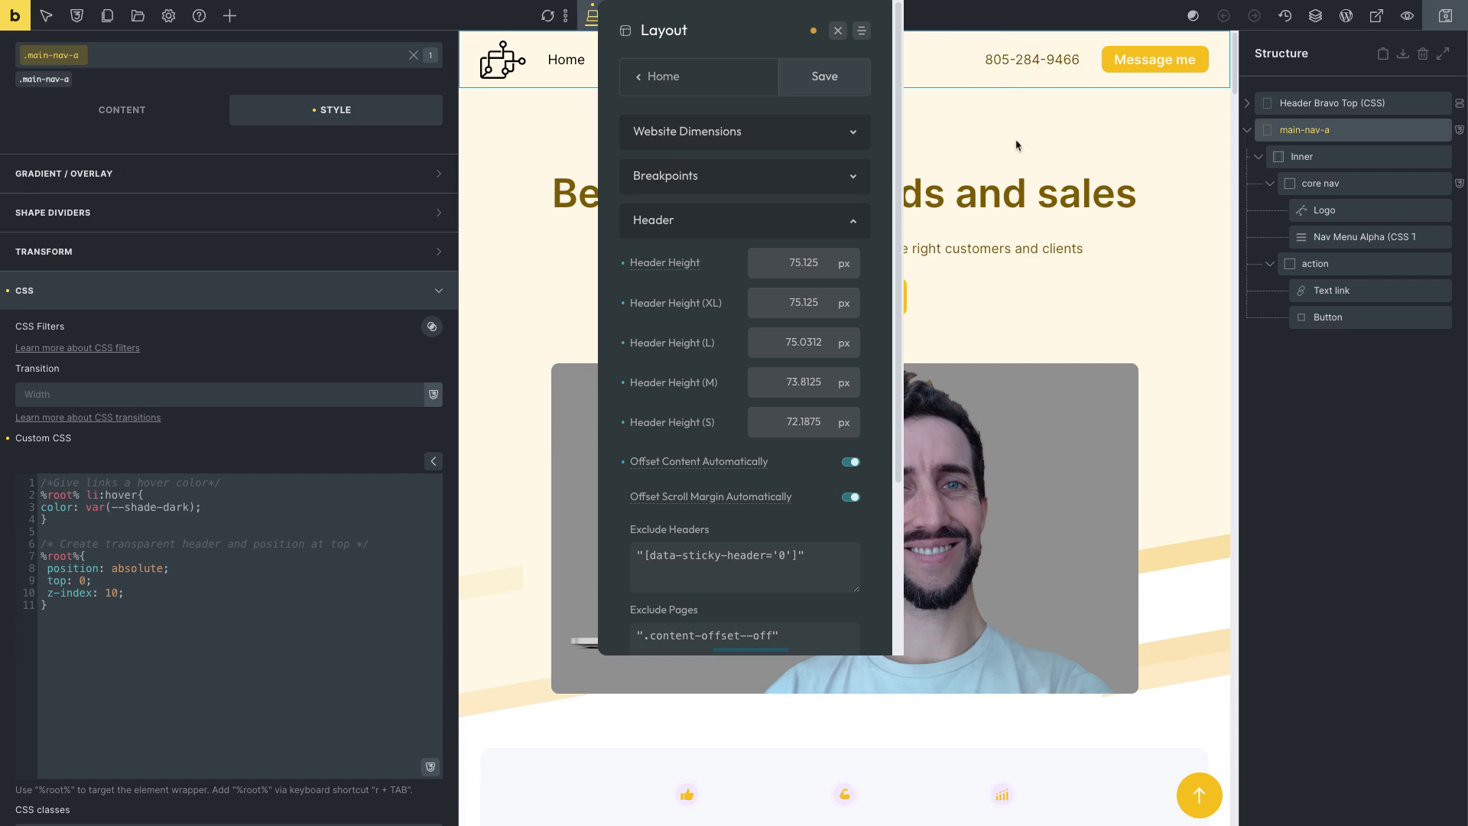
{"action": "left_click", "coordinate": [843, 76]}
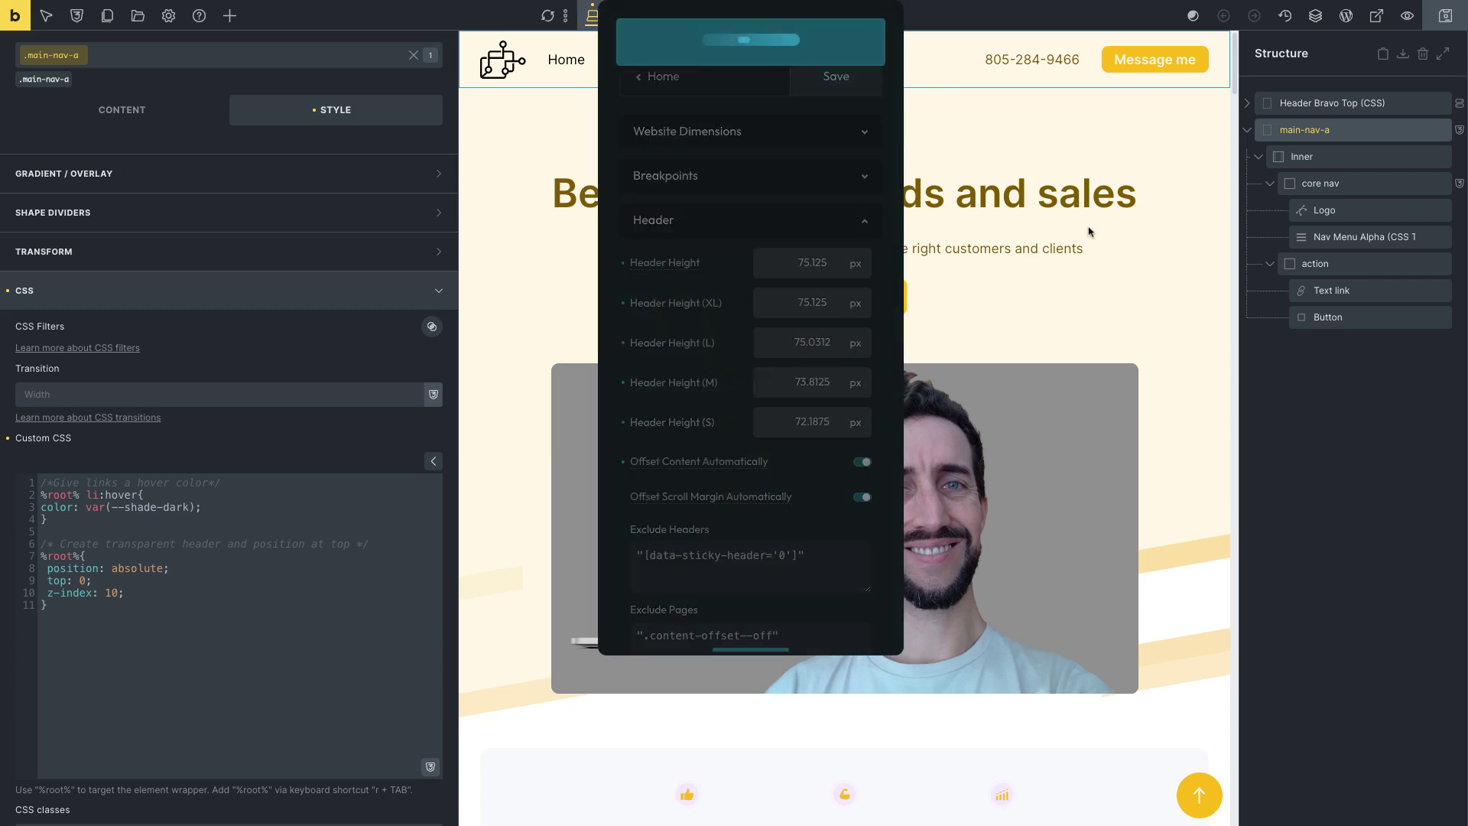